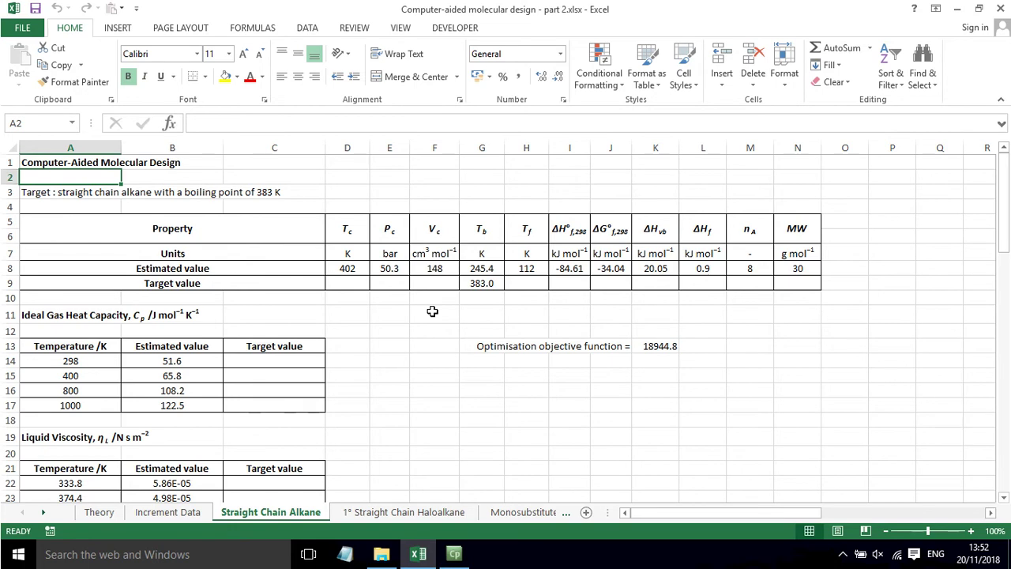
Review the Theory and Increment Data sheets, then return to the Straight Chain Alkane sheet.
left_click(99, 512)
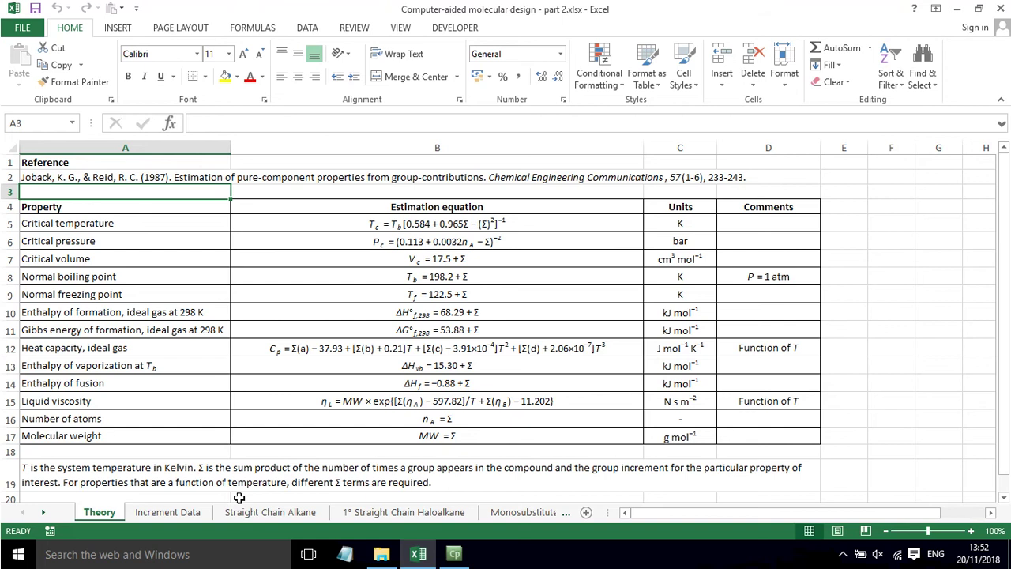
left_click(168, 512)
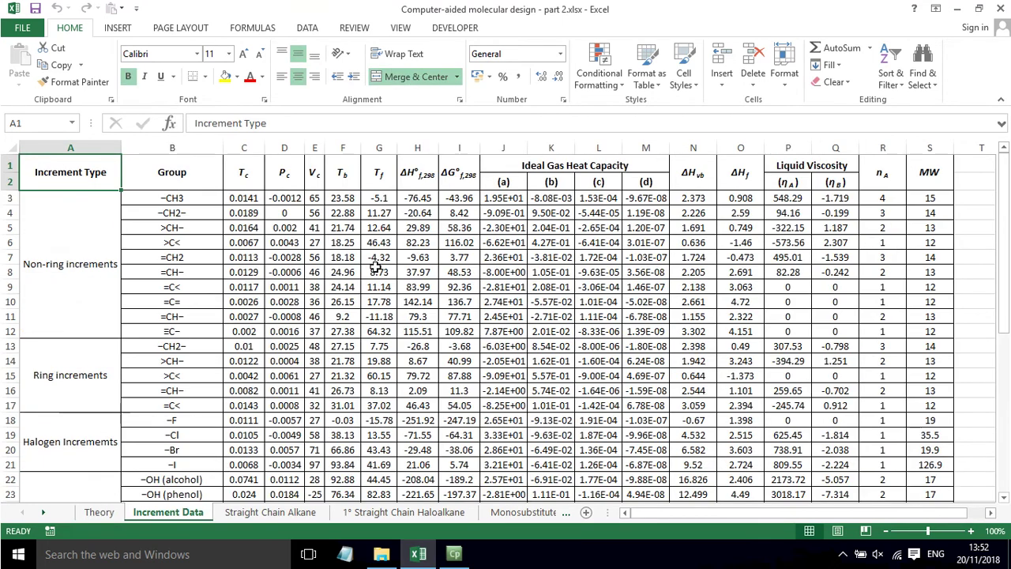
left_click(265, 512)
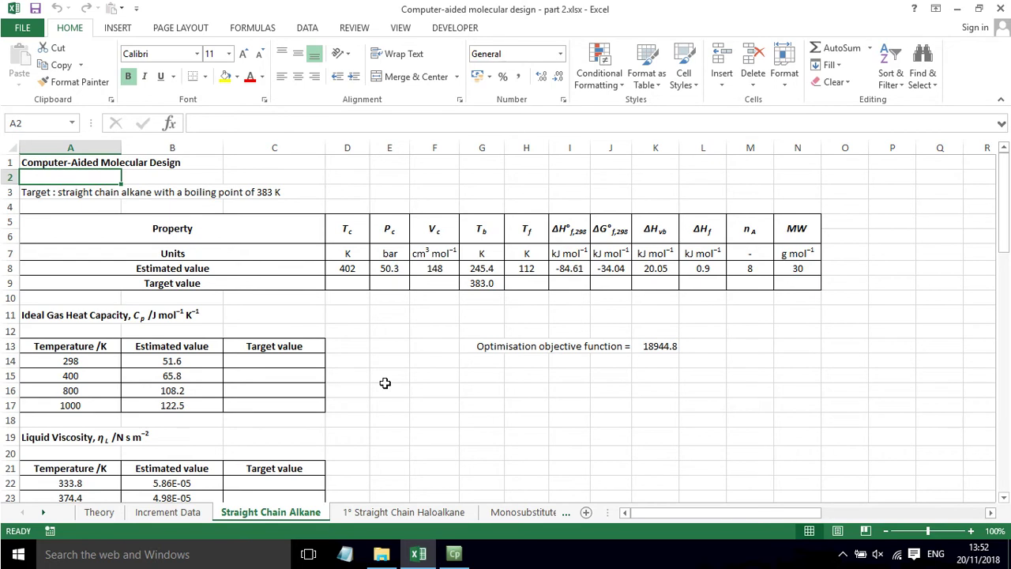
Check the target boiling point in G9, the estimate in G8 and the K13 objective formula.
left_click(93, 207)
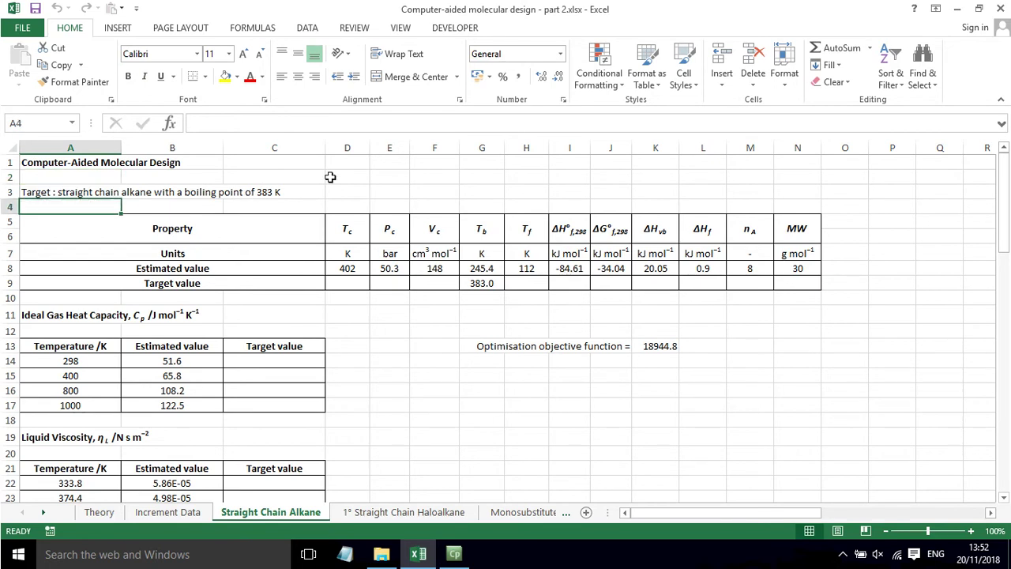
left_click(353, 192)
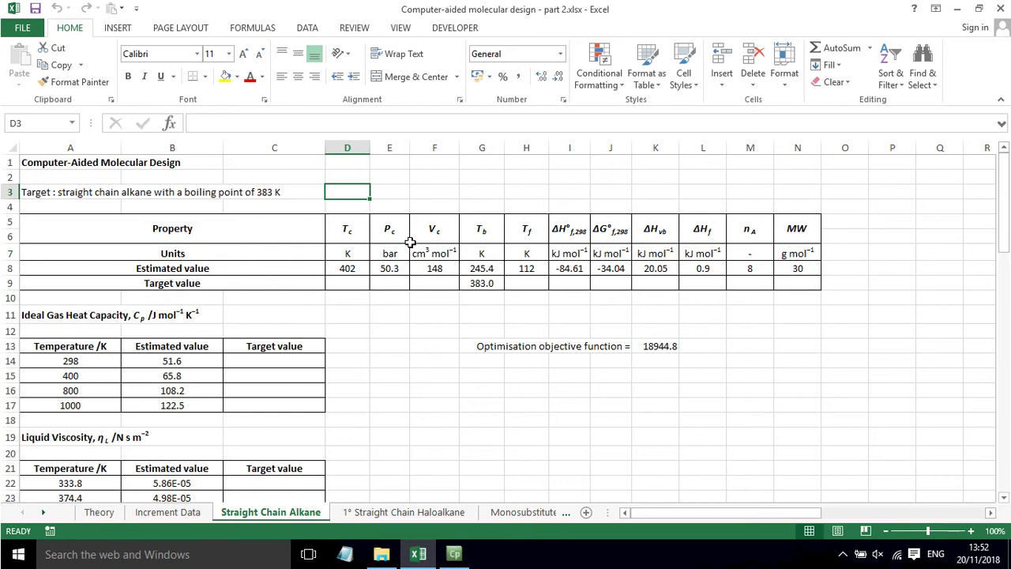
left_click(482, 282)
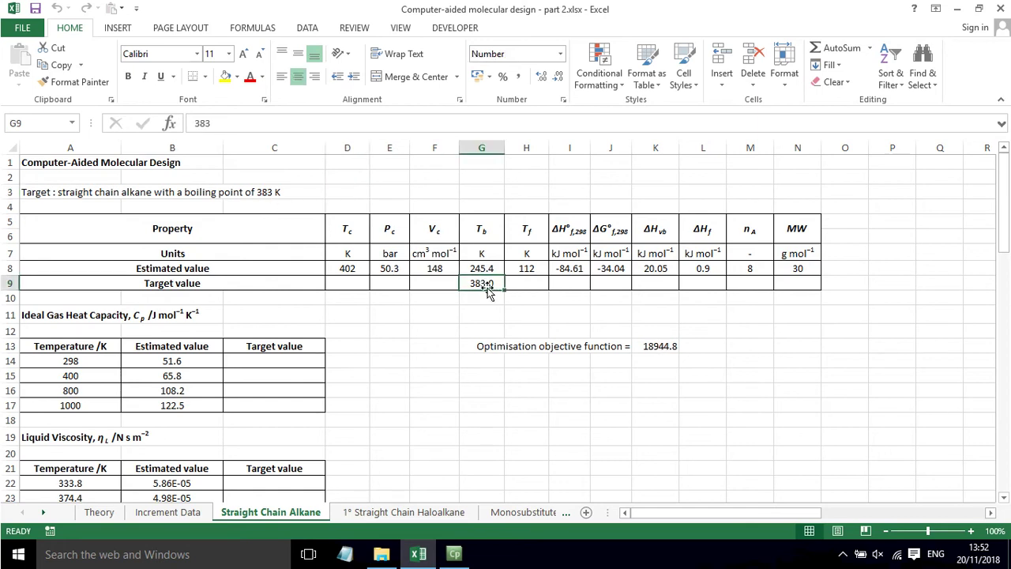
left_click(658, 348)
double_click(657, 347)
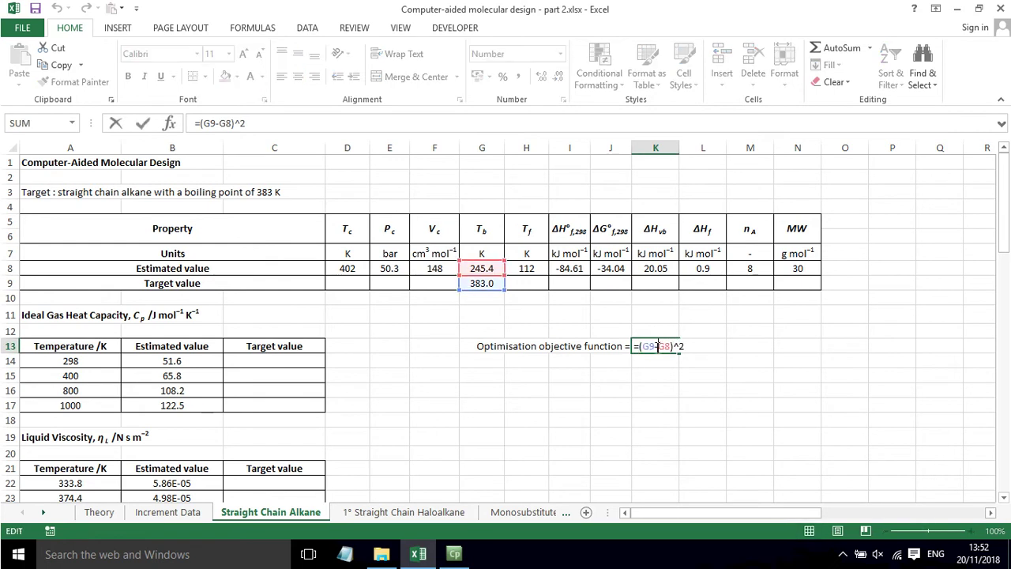
key("Escape")
left_click(478, 268)
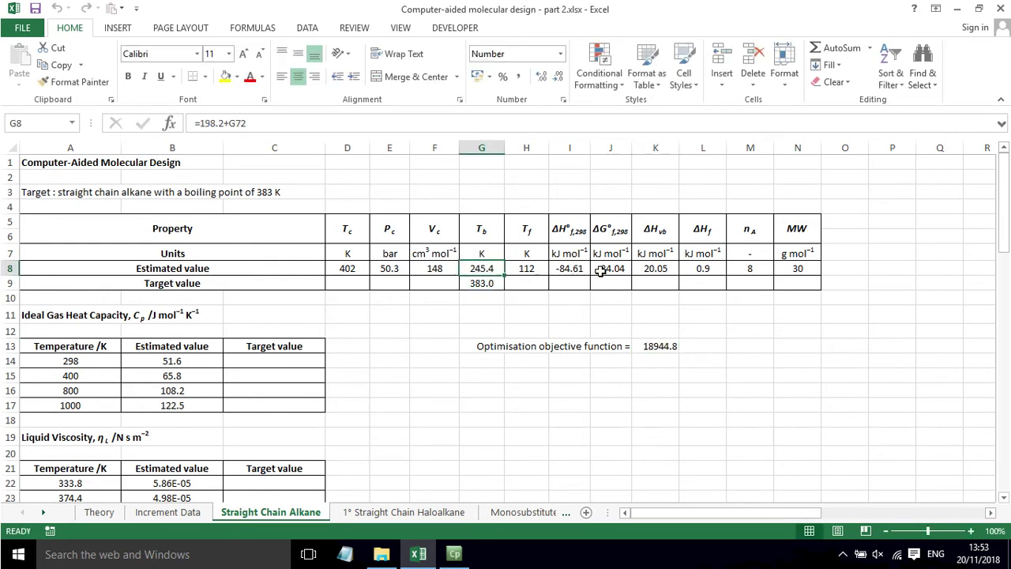
double_click(656, 346)
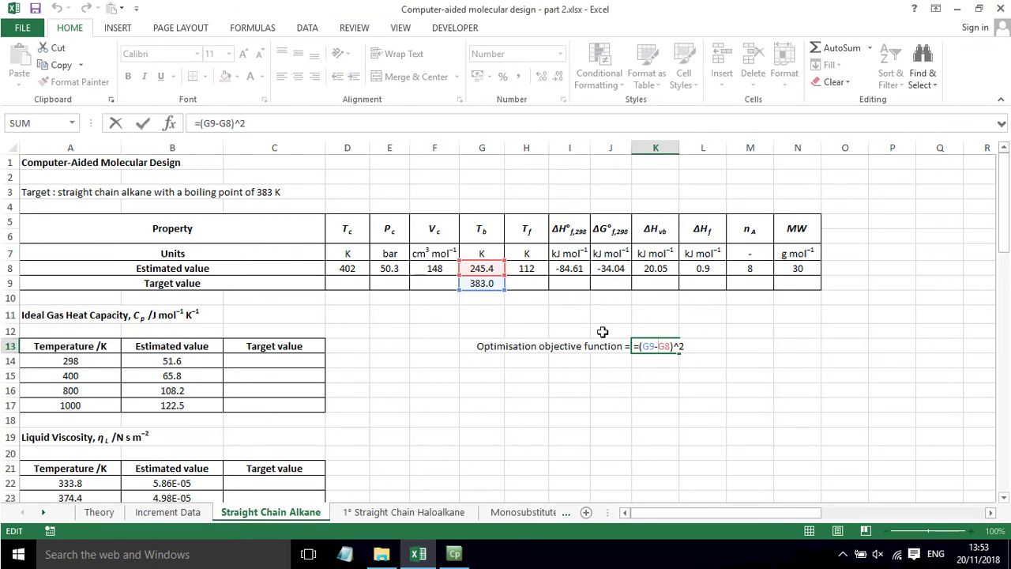
key("Escape")
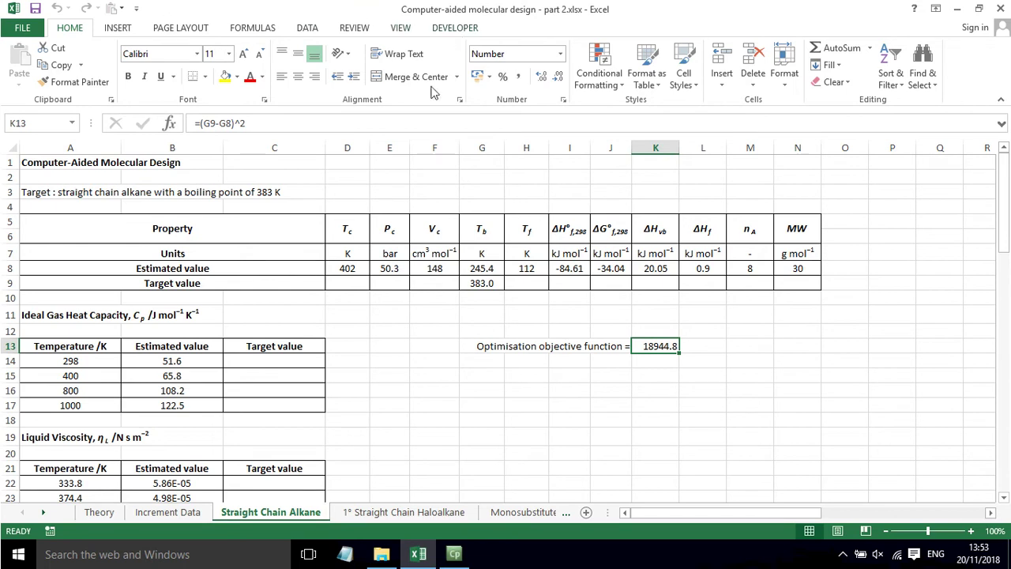
Inspect the –CH3 count in C31 and the –CH2– count in C32.
scroll(395, 225, "down", 5)
left_click(277, 394)
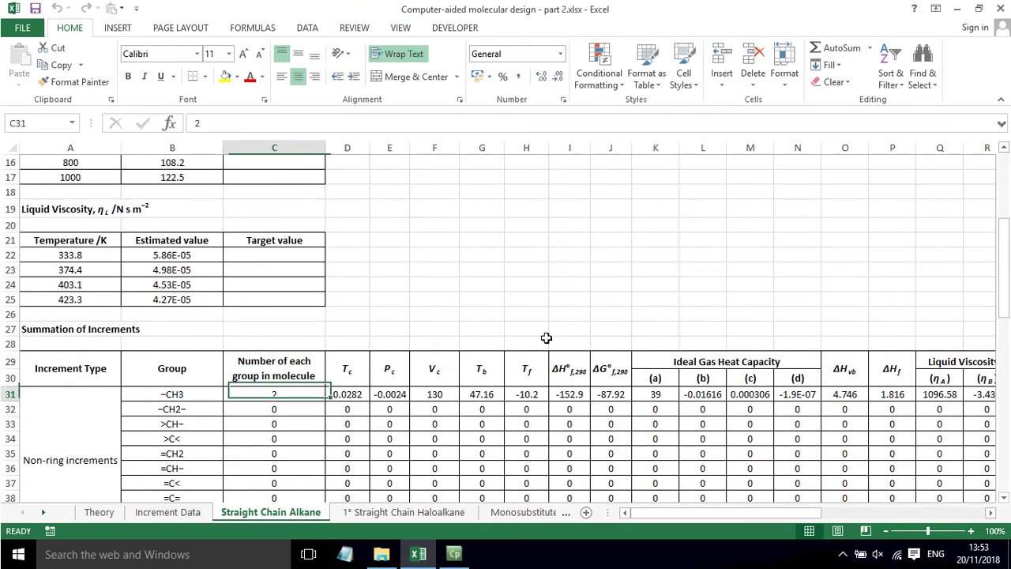
left_click(277, 410)
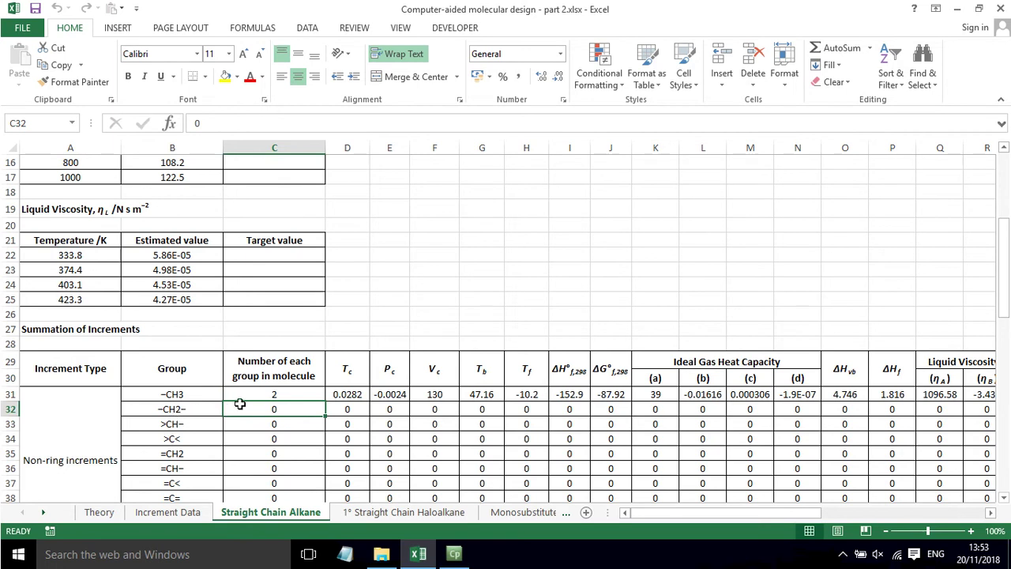
scroll(358, 359, "up", 5)
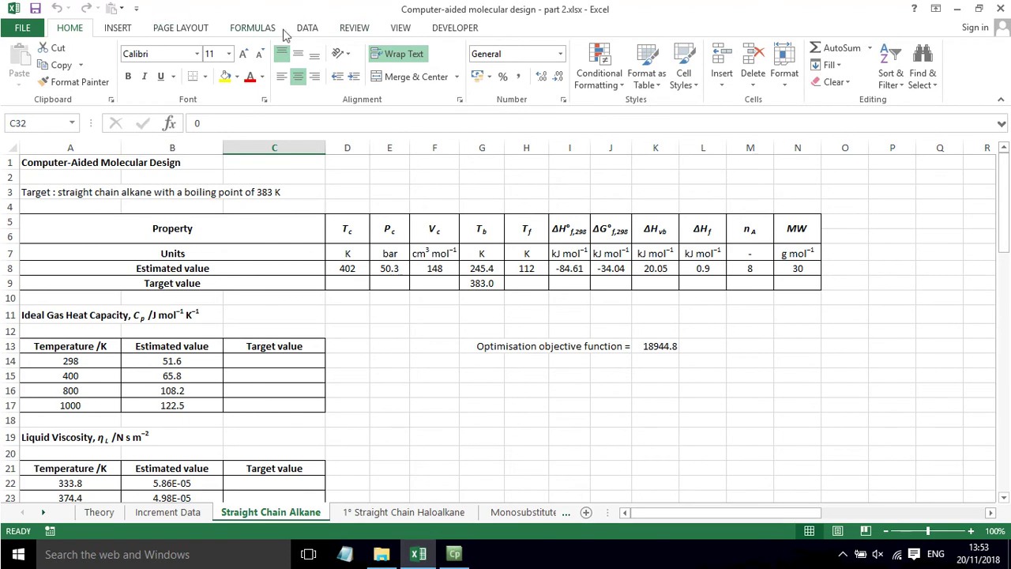
Run Solver minimising K13 by changing C32, keeping the solution of six –CH2– groups.
left_click(308, 28)
left_click(920, 49)
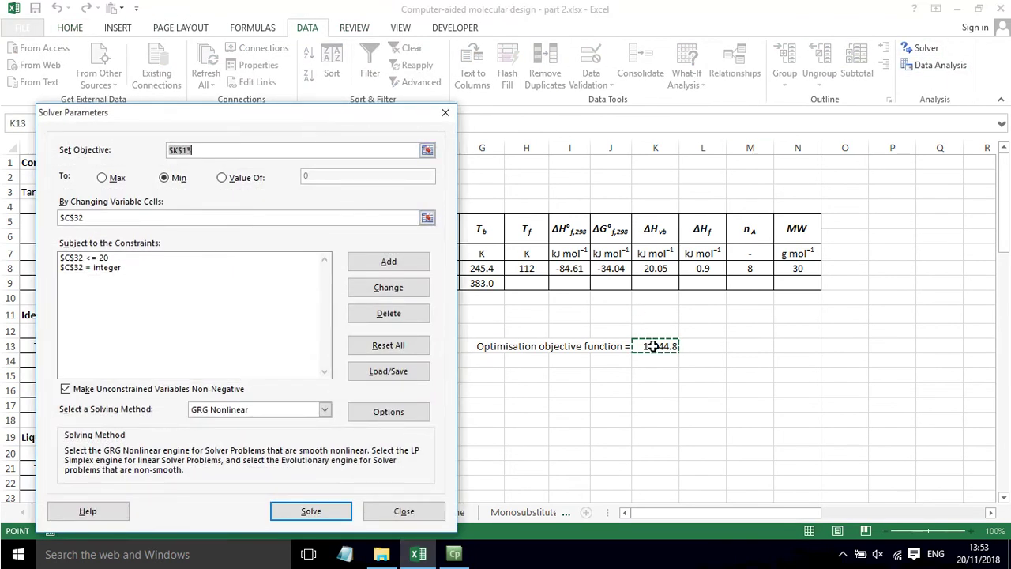
left_click(428, 218)
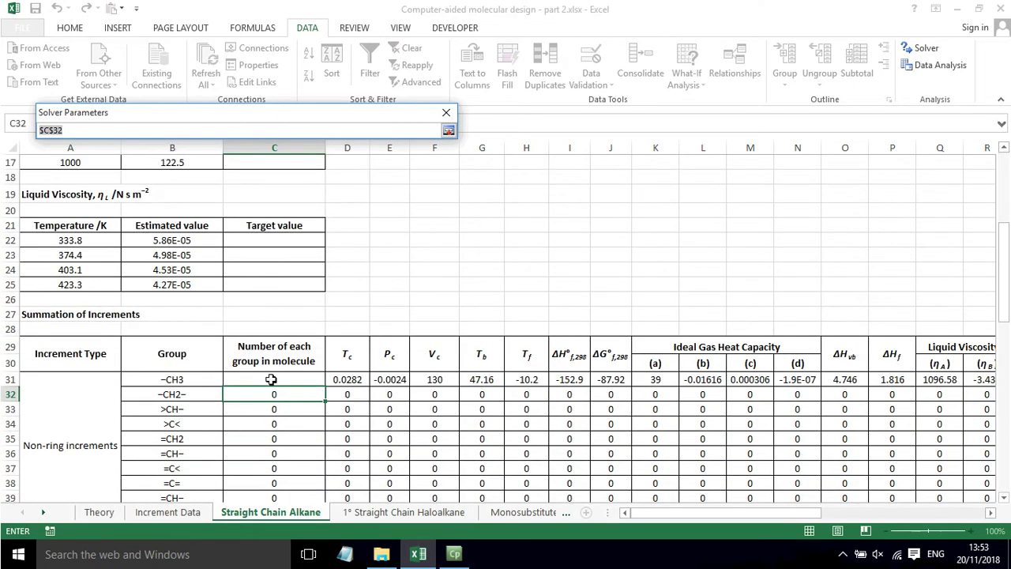
left_click(265, 392)
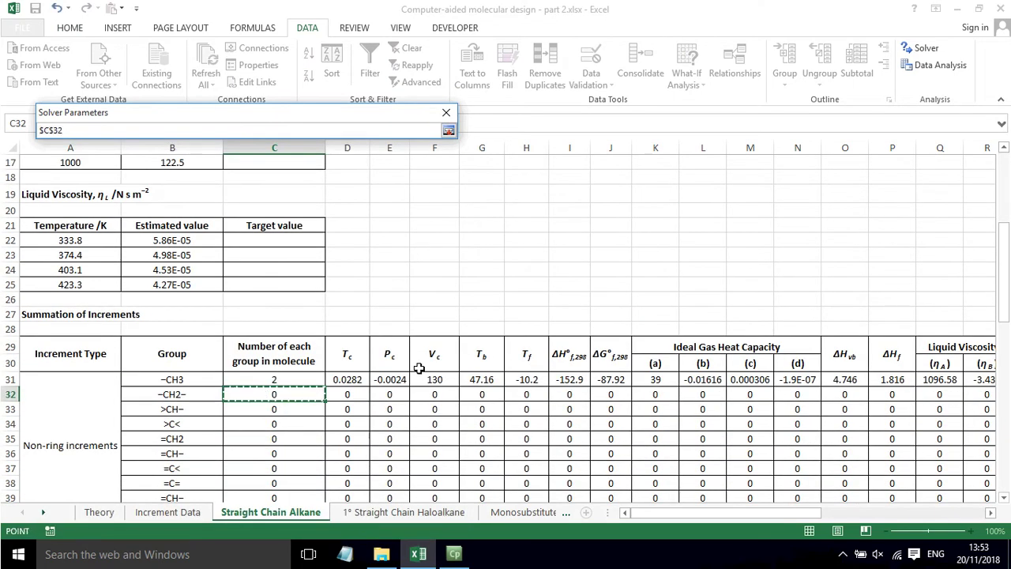
left_click(449, 132)
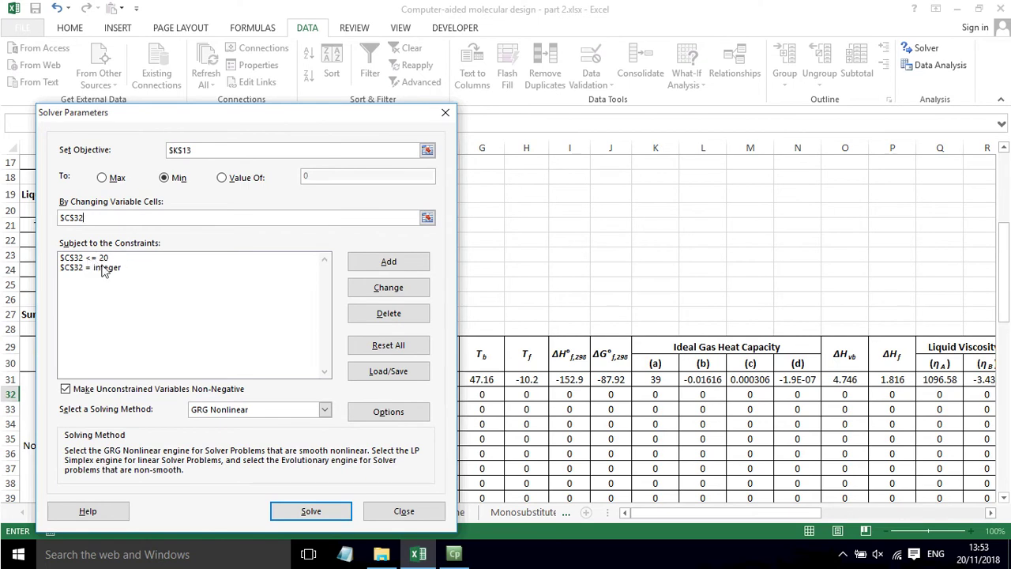
left_click(307, 507)
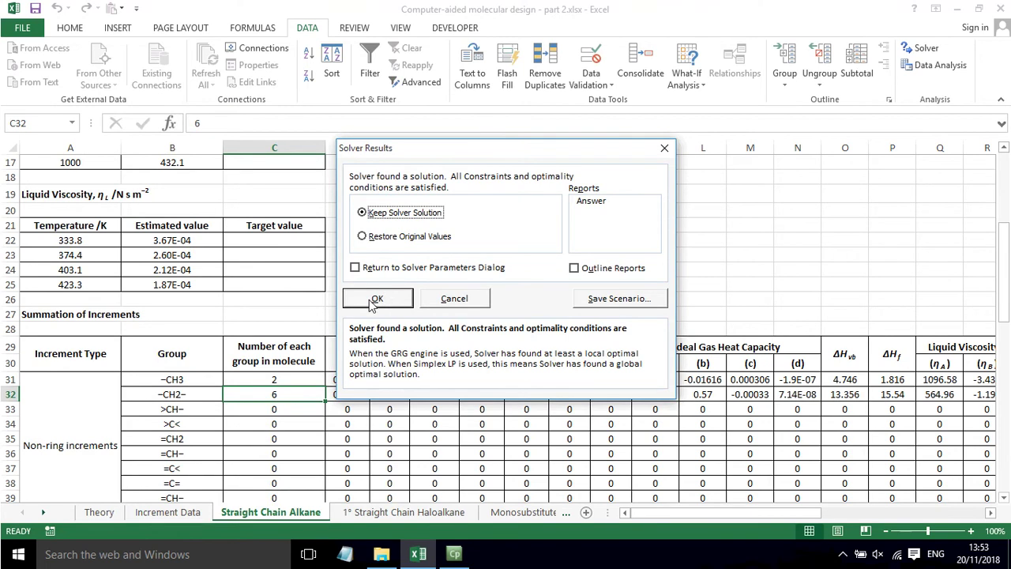
left_click(372, 300)
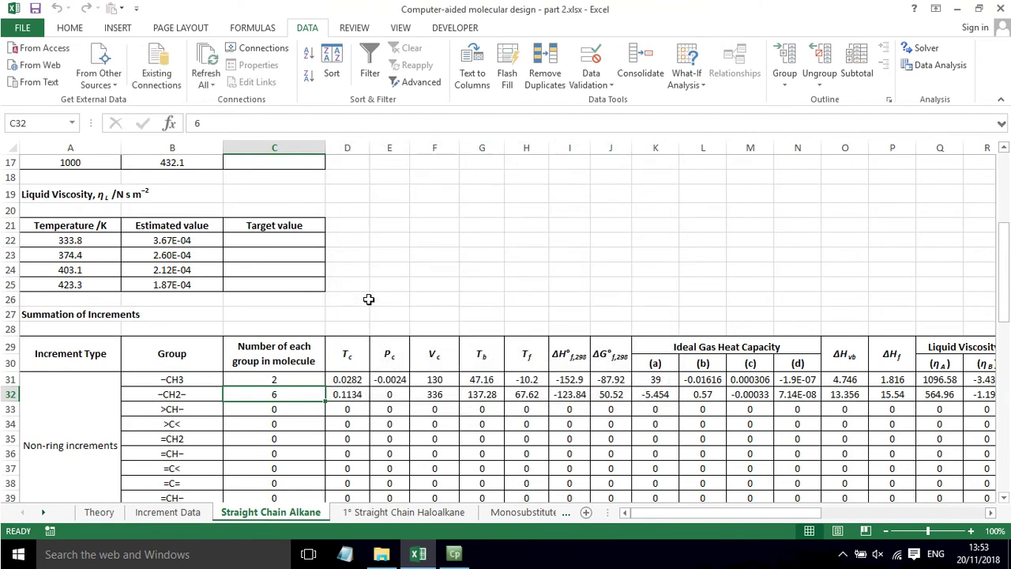
left_click(283, 381)
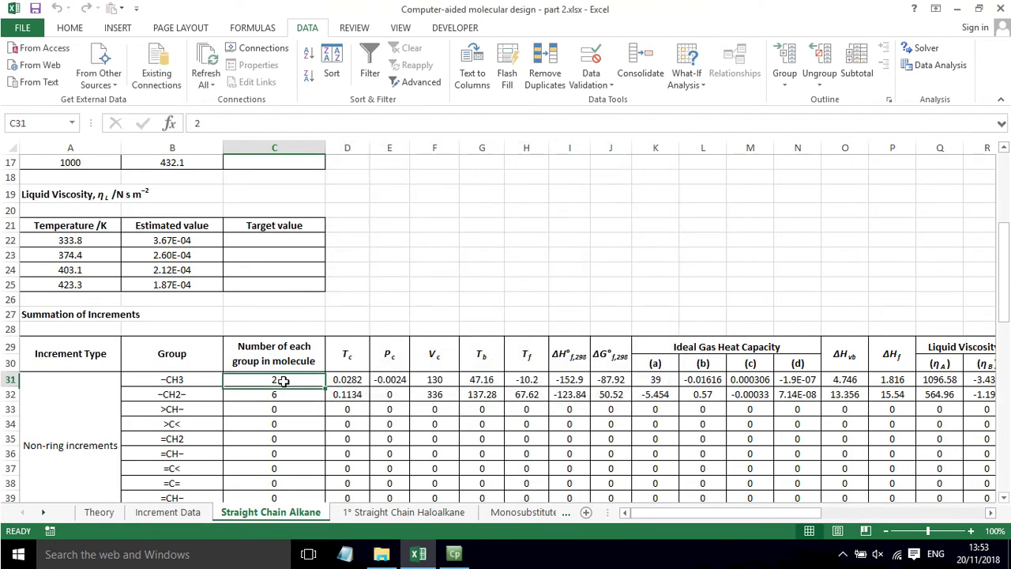
scroll(400, 341, "up", 3)
scroll(400, 341, "up", 3)
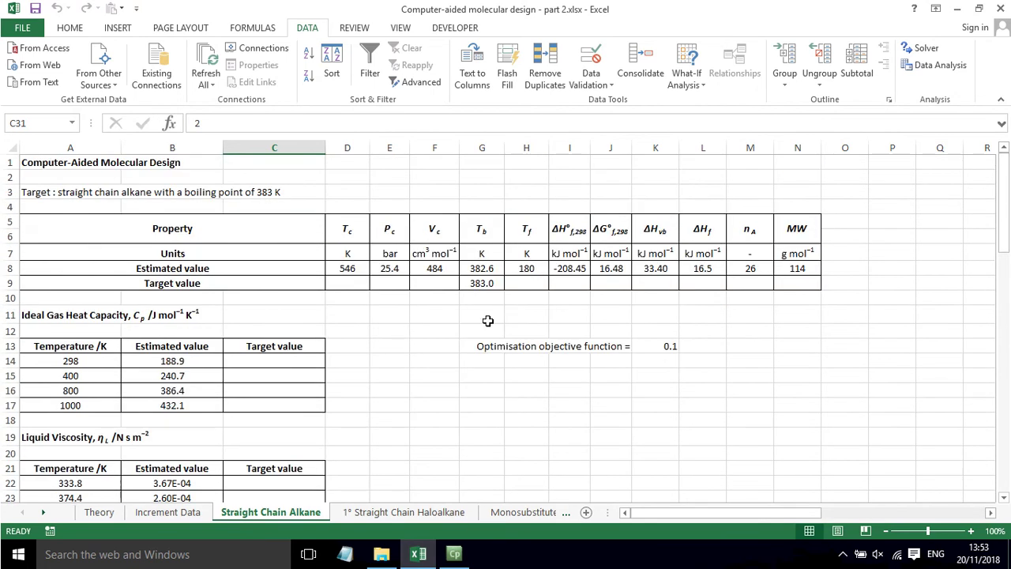
left_click(652, 345)
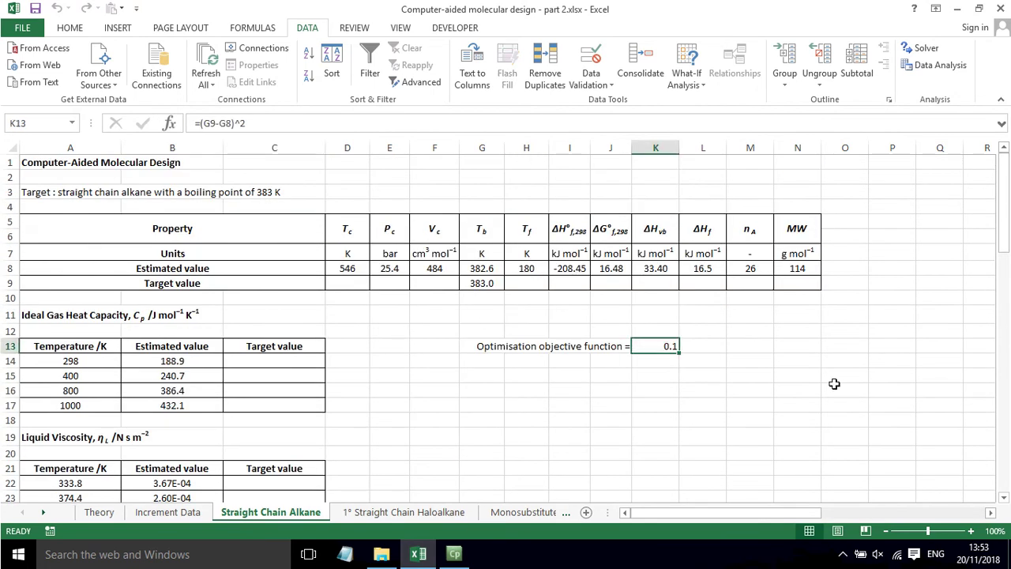
left_click(478, 268)
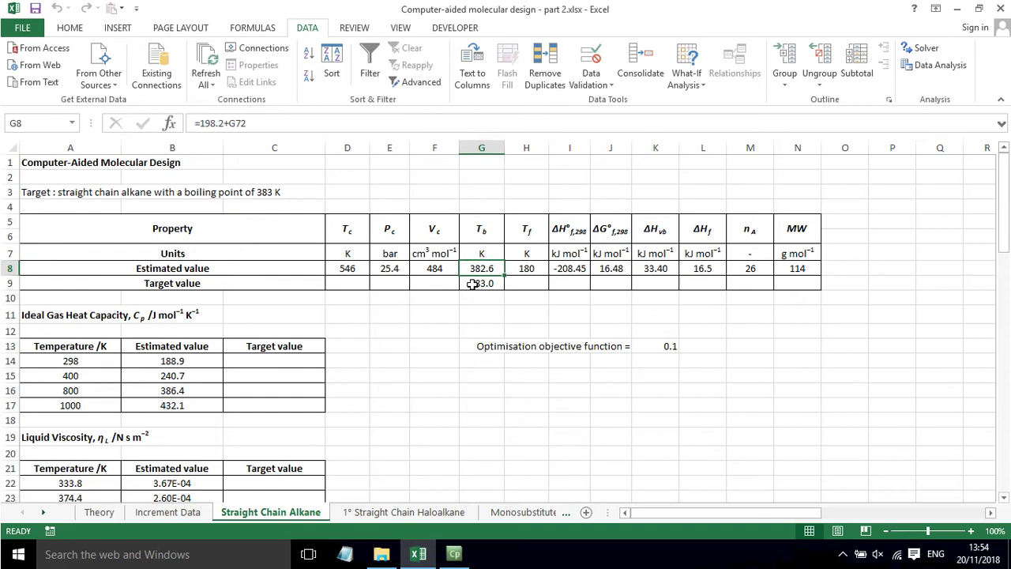
left_click(478, 283)
left_click(478, 268)
left_click(480, 283)
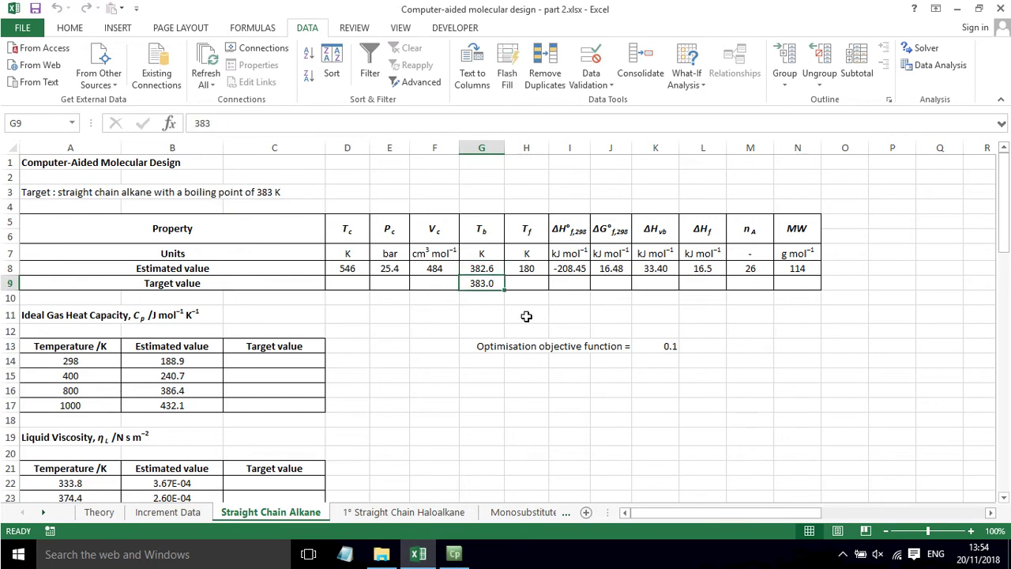
left_click(490, 317)
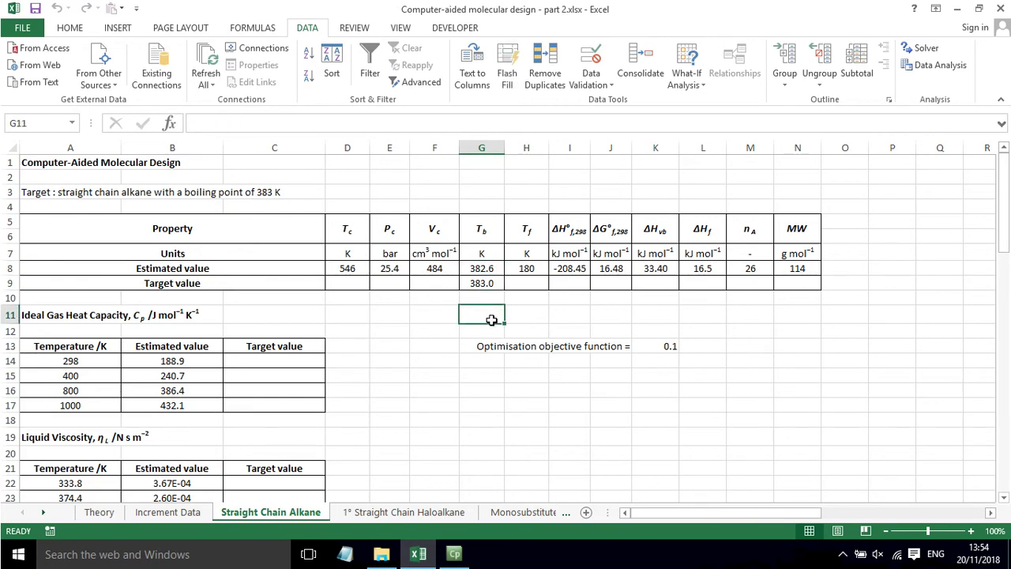
scroll(490, 318, "down", 4)
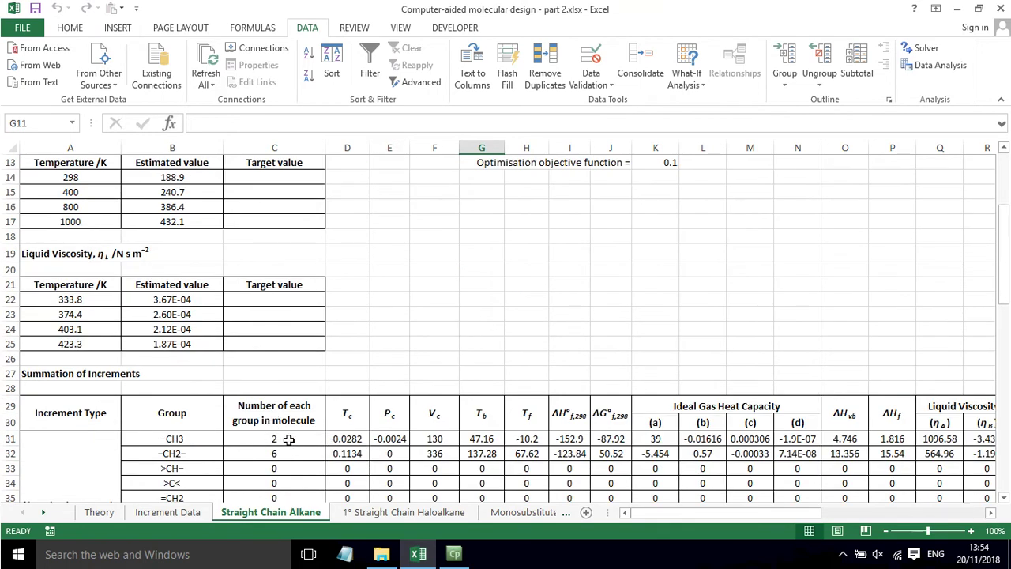
scroll(289, 440, "up", 4)
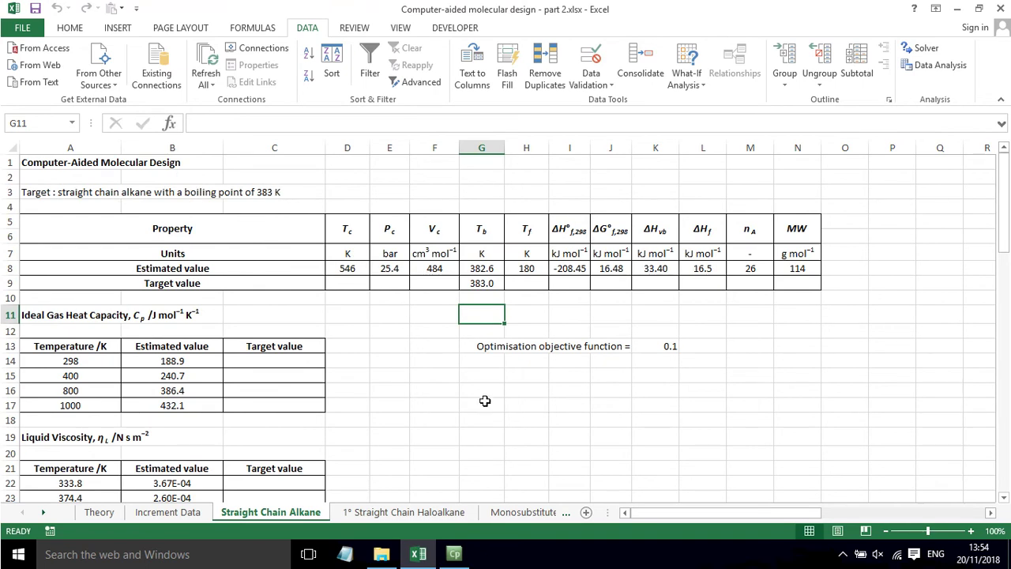
left_click(398, 512)
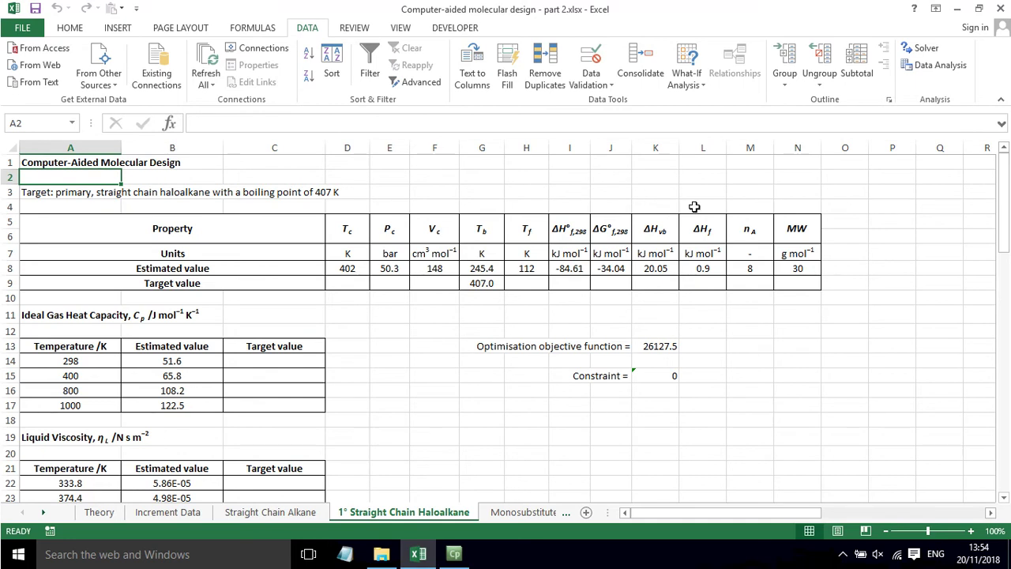
Inspect the –CH3 count formula =2-SUM(C46:C49) in C31 without changing it.
scroll(535, 294, "down", 7)
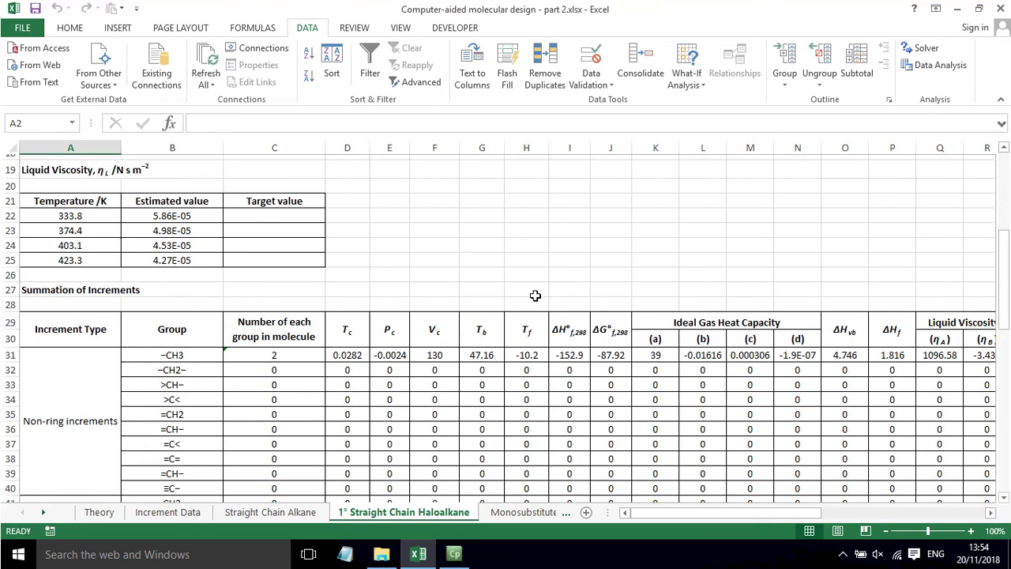
left_click(273, 302)
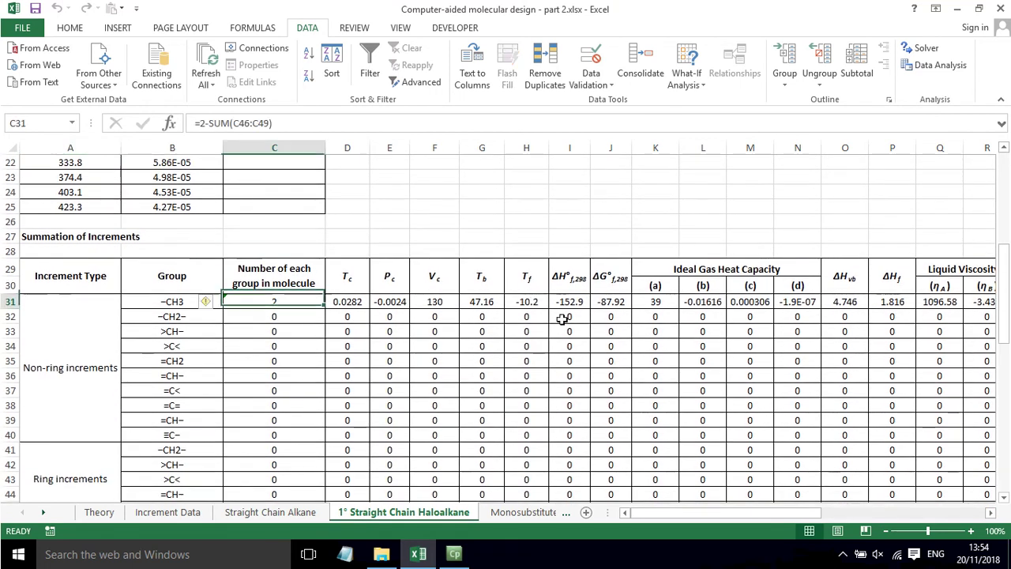
scroll(628, 316, "down", 1)
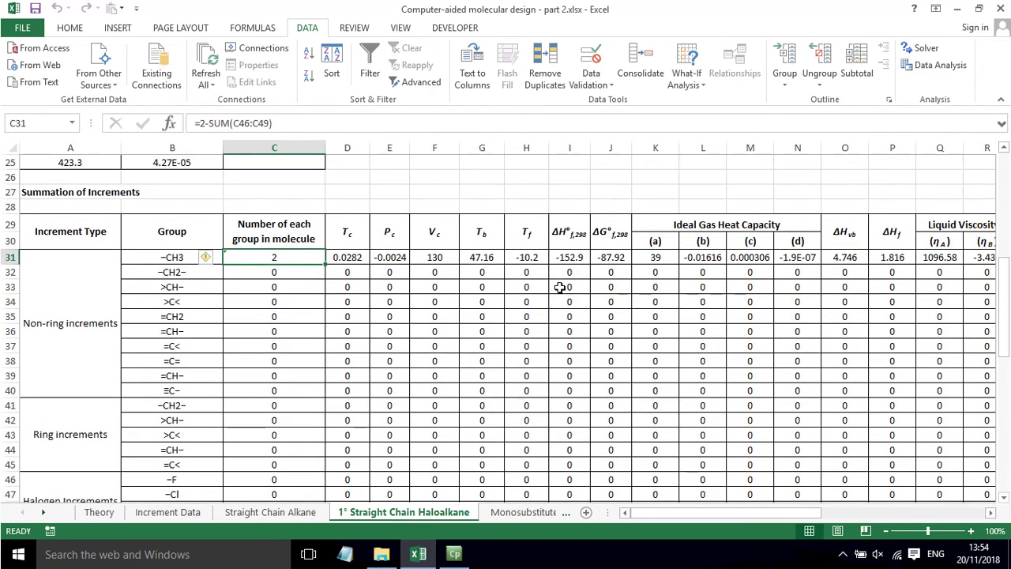
double_click(278, 259)
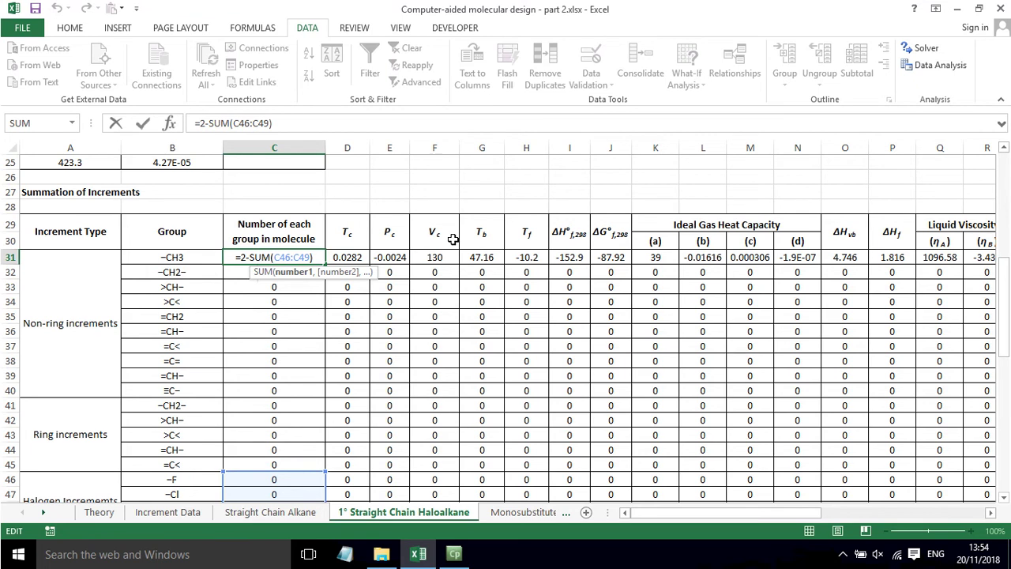
key("Escape")
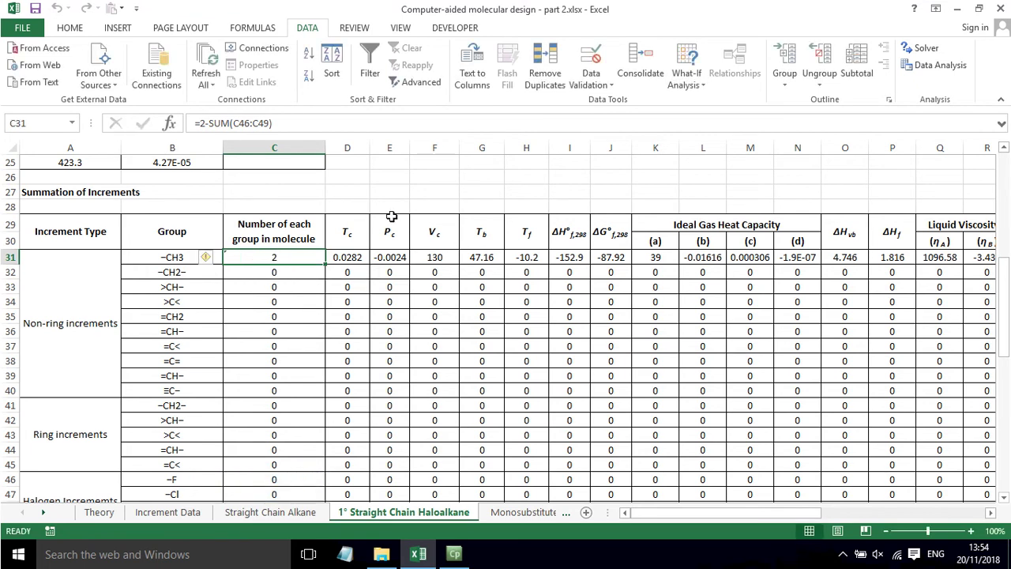
double_click(255, 256)
scroll(290, 421, "down", 1)
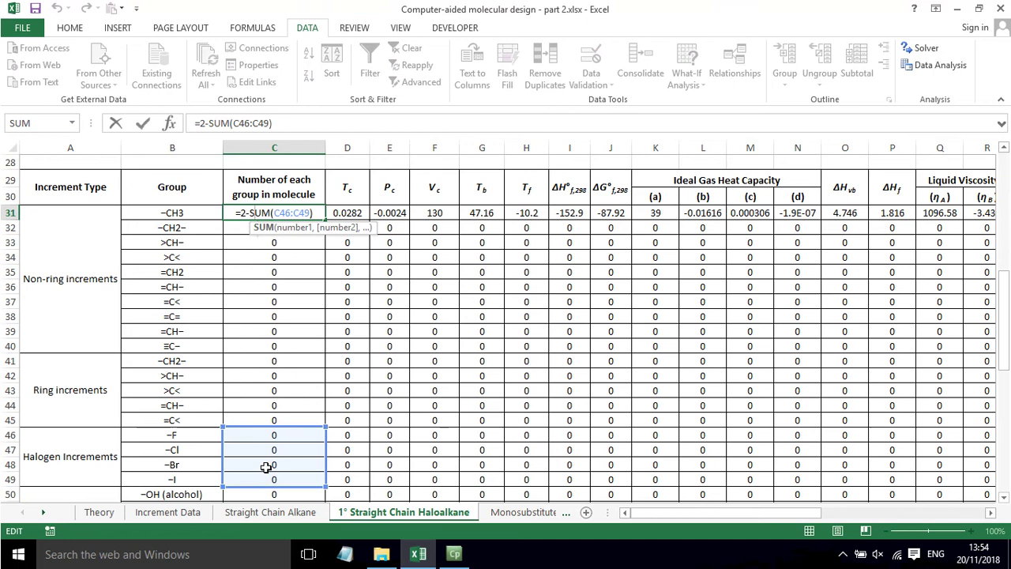
key("Escape")
Inspect the –F, –Cl, –Br and –I counts in C46:C49 and the –CH2– count in C32.
left_click(283, 435)
left_click(275, 450)
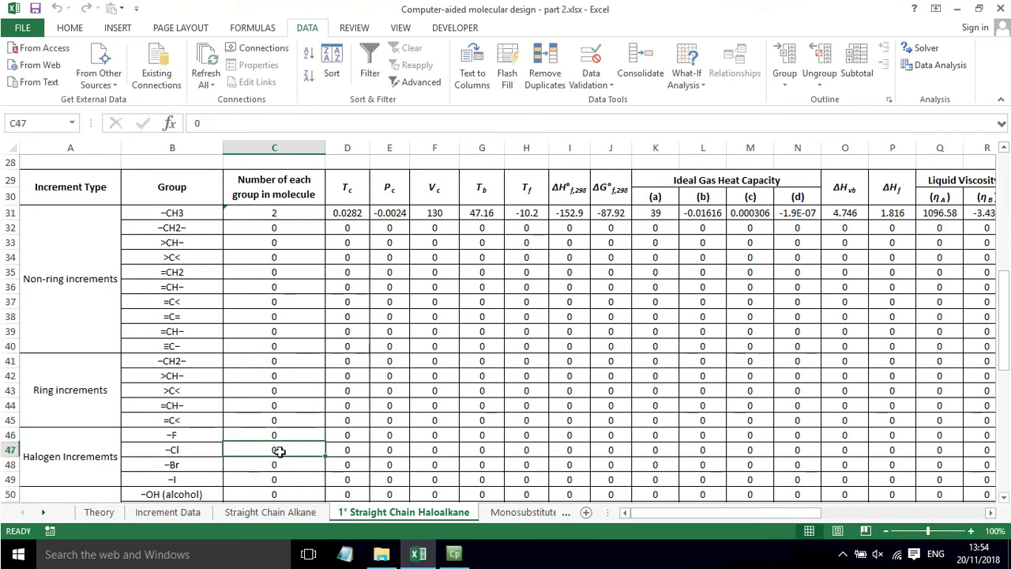
left_click(273, 464)
left_click(275, 477)
left_click(272, 465)
left_click(271, 450)
left_click(271, 434)
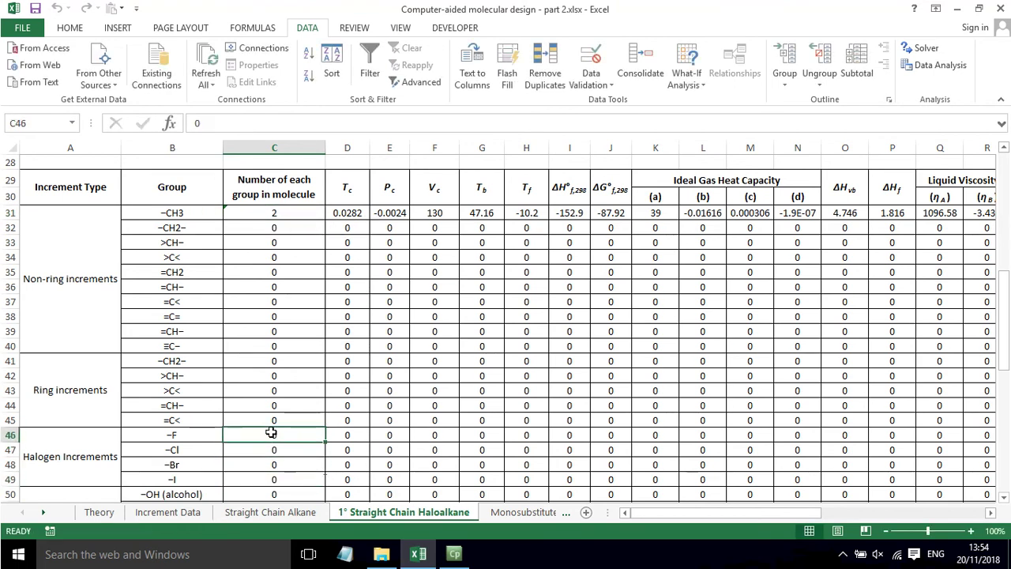
left_click(308, 217)
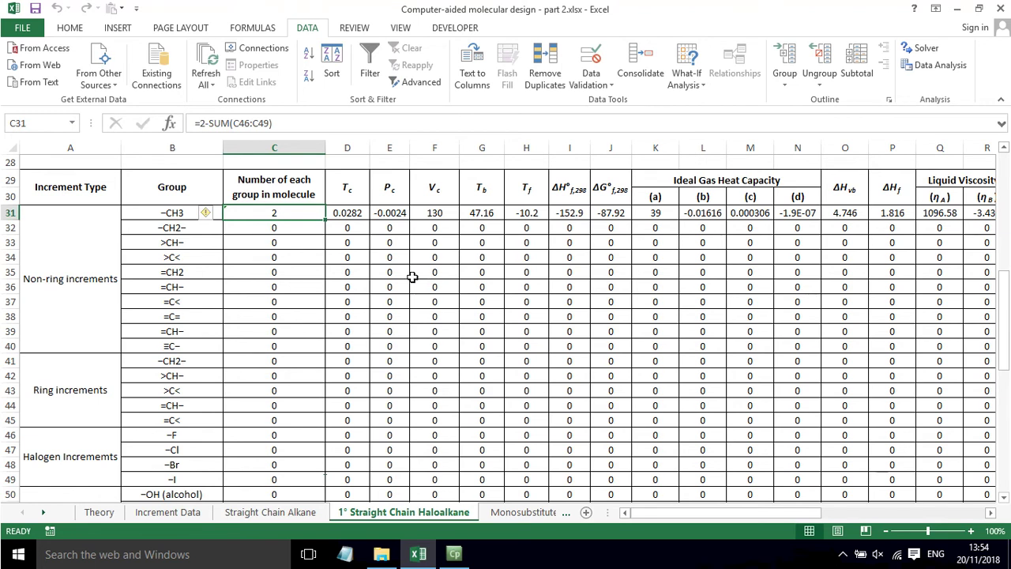
left_click(272, 228)
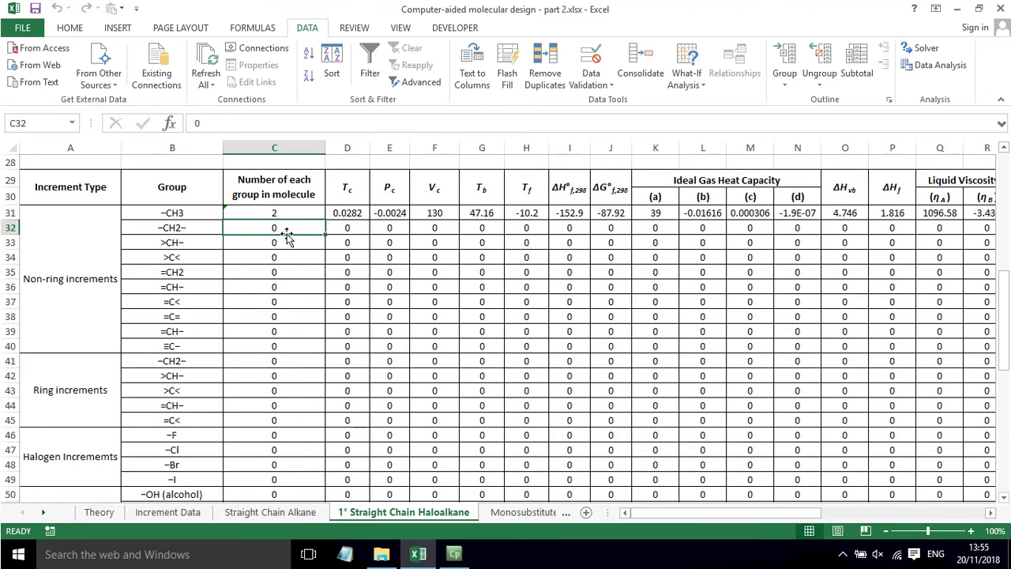
Check the K15 constraint formula =SUM(C46:C49) and bring up Solver Parameters.
scroll(379, 206, "up", 9)
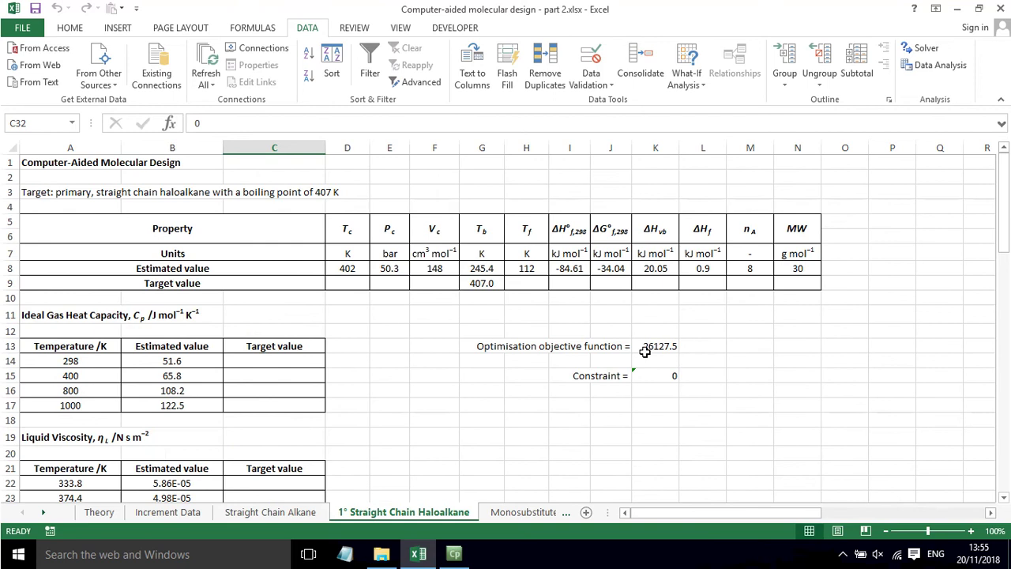
double_click(658, 376)
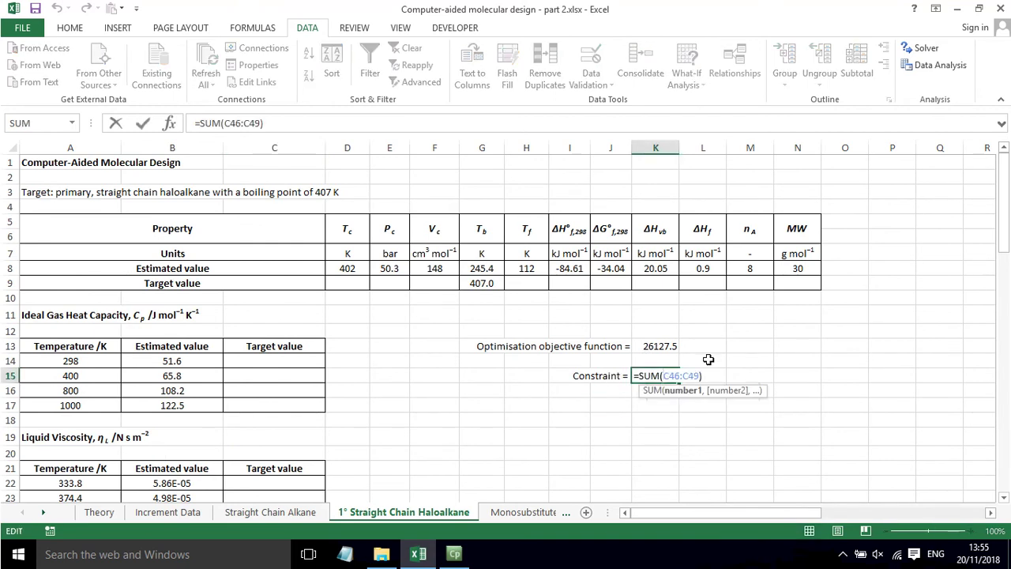
scroll(709, 359, "down", 10)
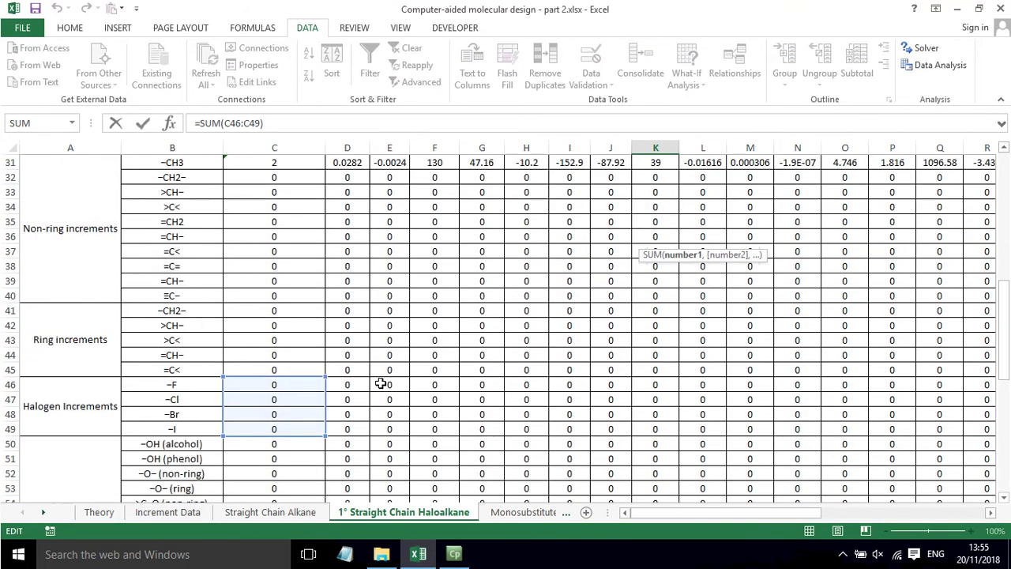
key("Escape")
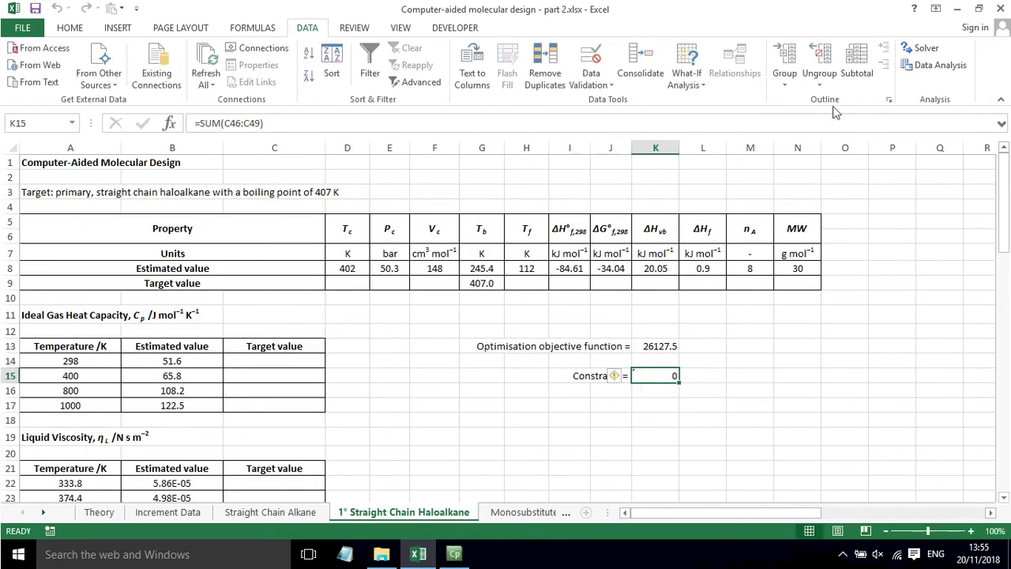
left_click(923, 48)
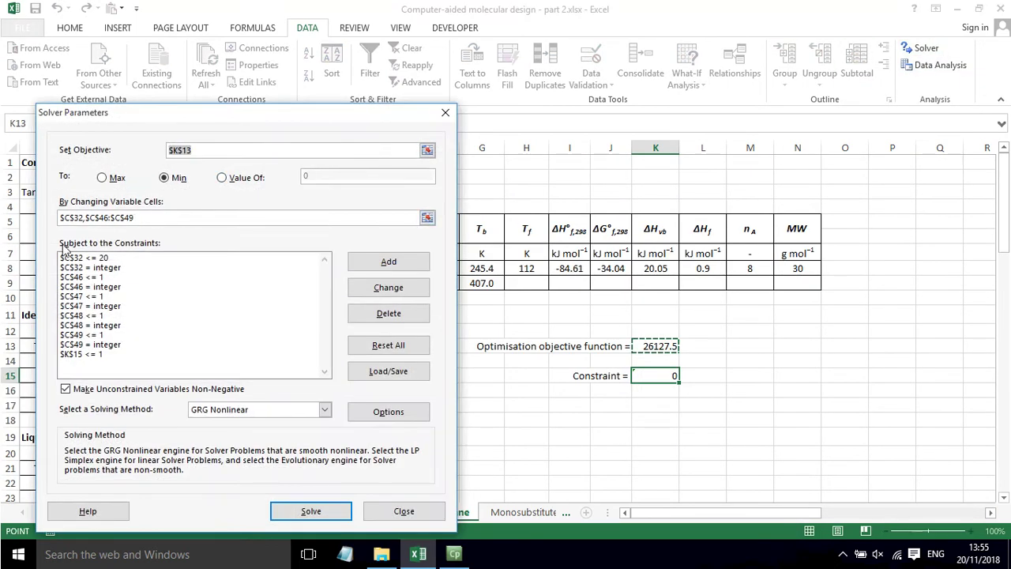
Review the –CH2– constraint, then solve and keep the Solver solution.
left_click(99, 261)
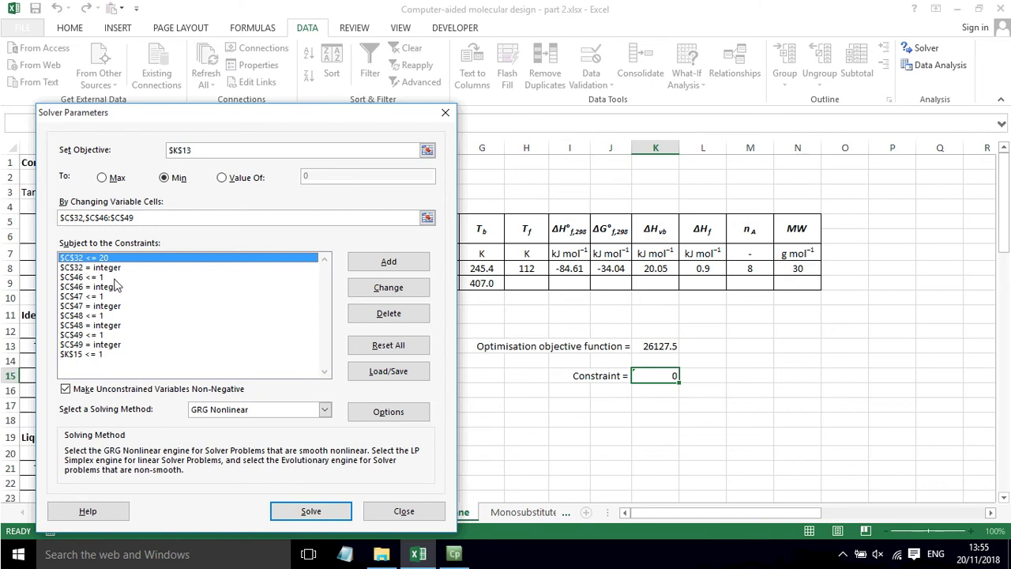
left_click(330, 512)
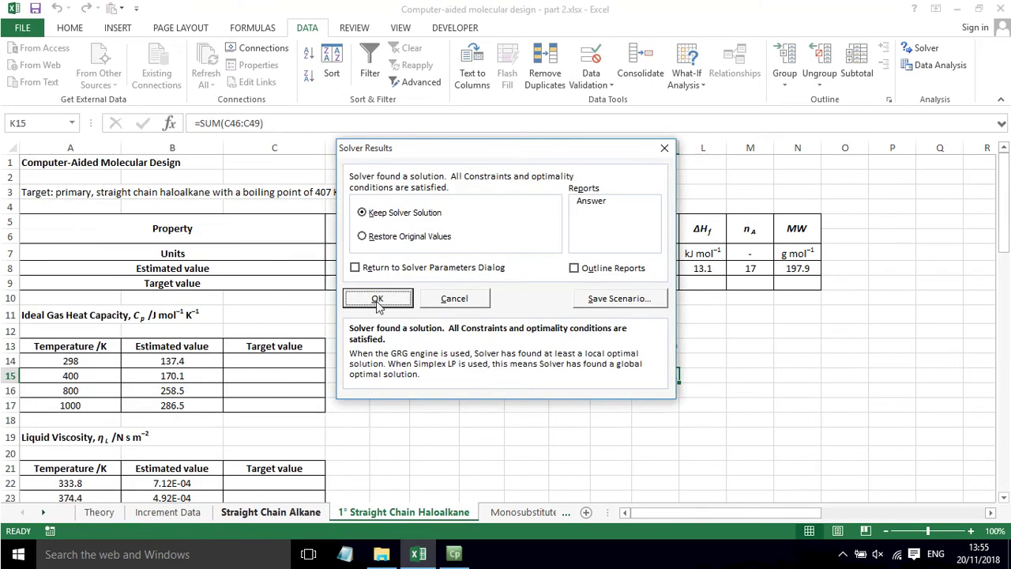
left_click(378, 298)
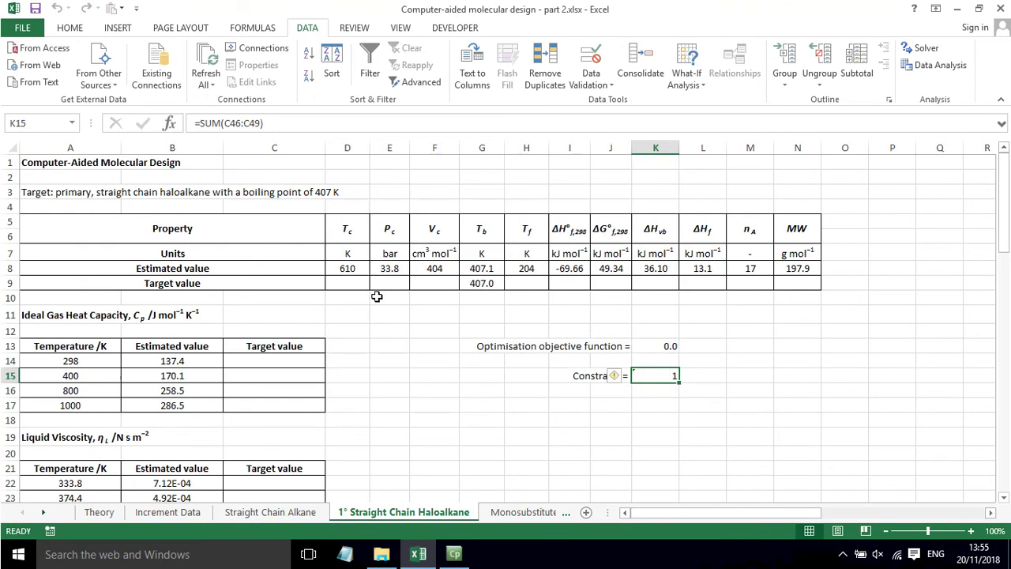
Verify the result: one –CH3, four –CH2– and one –I, 407.1 K against the 407 K target.
left_click(474, 282)
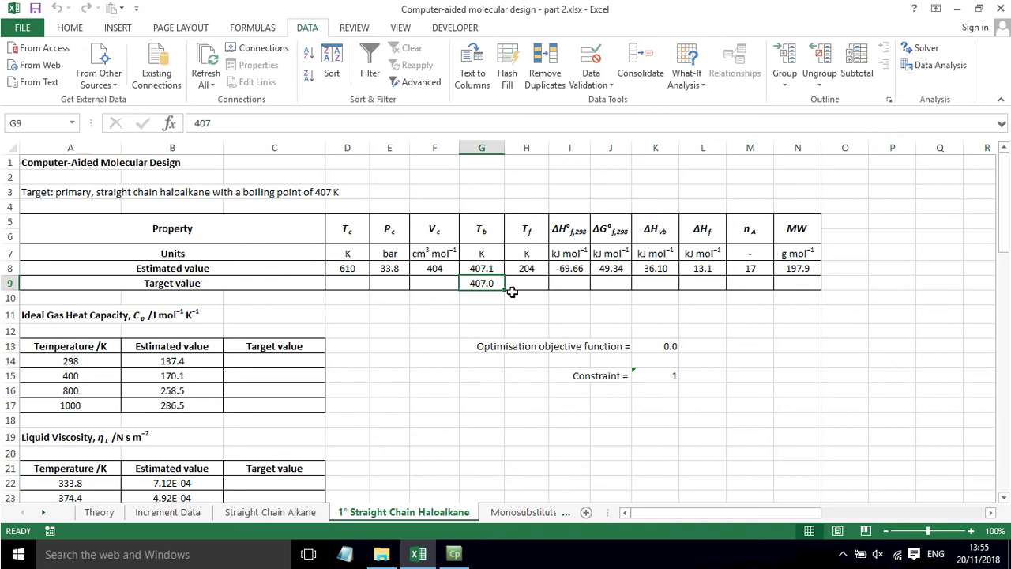
scroll(512, 292, "down", 4)
scroll(588, 253, "up", 2)
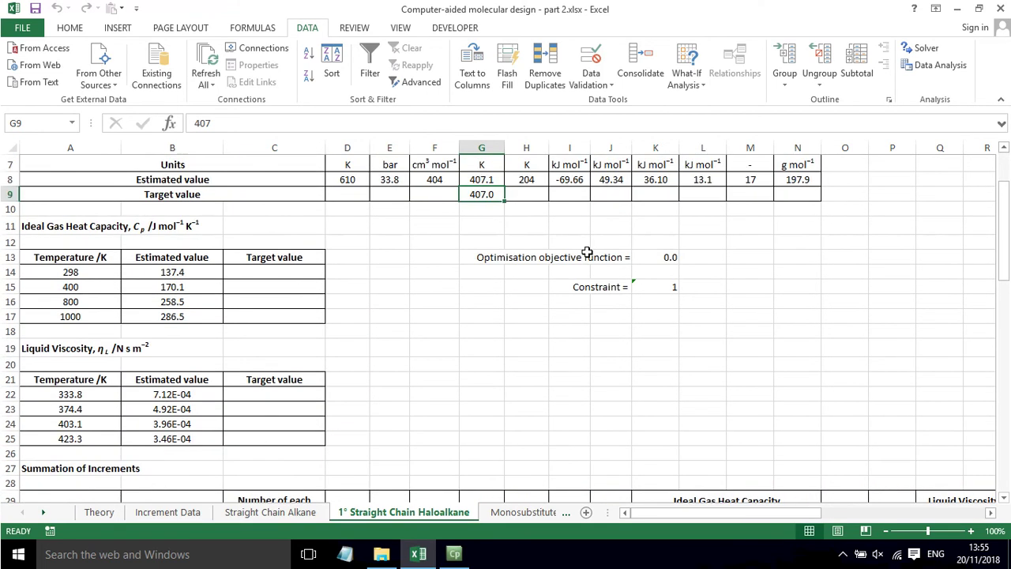
left_click(661, 256)
scroll(366, 261, "down", 6)
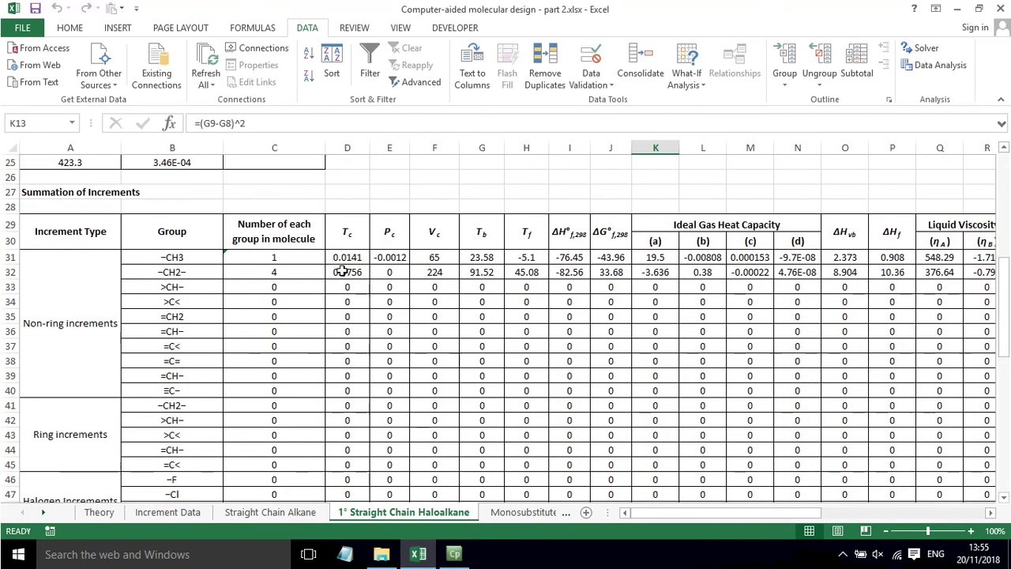
left_click(290, 257)
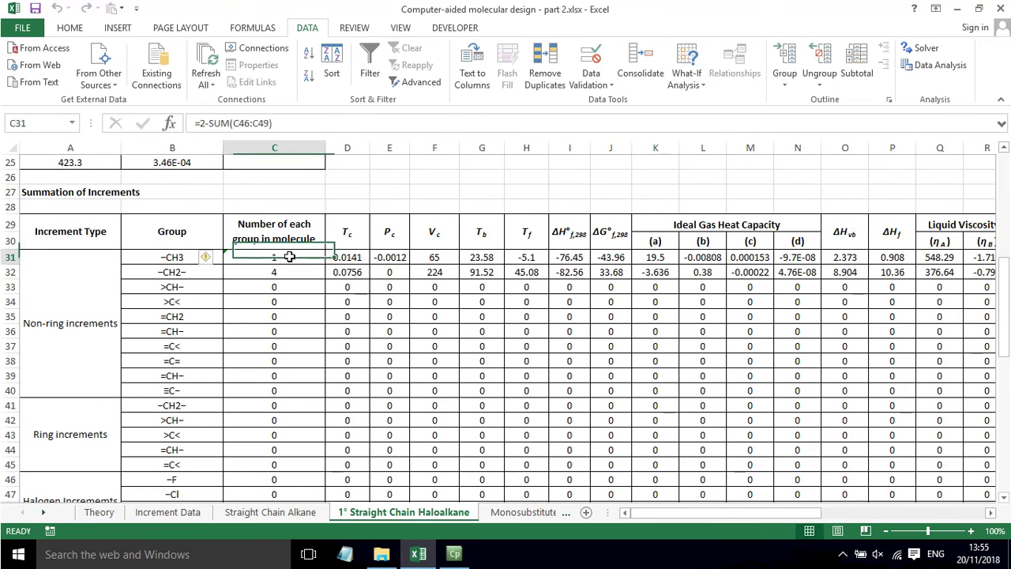
left_click(289, 267)
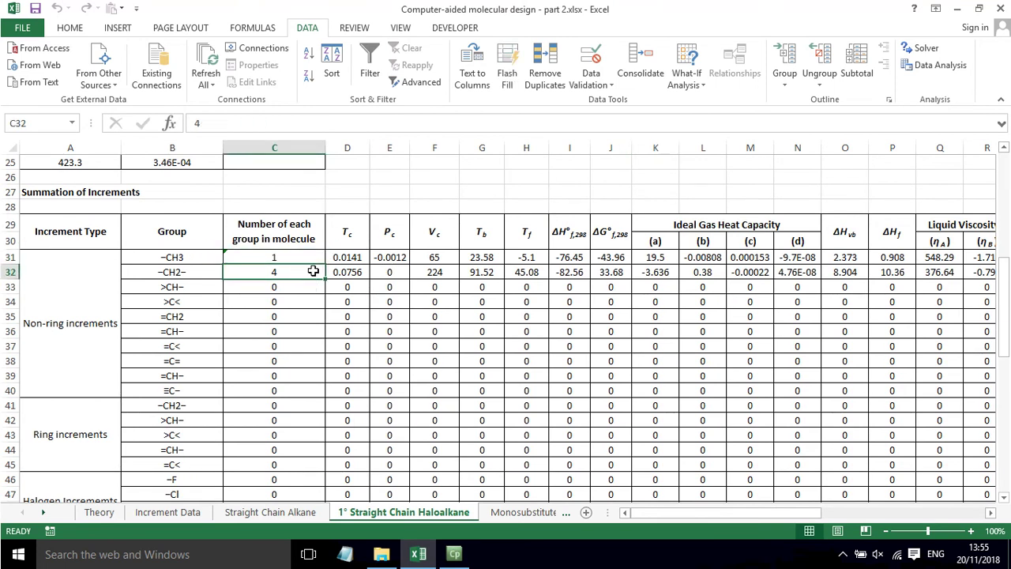
scroll(305, 269, "down", 4)
left_click(276, 335)
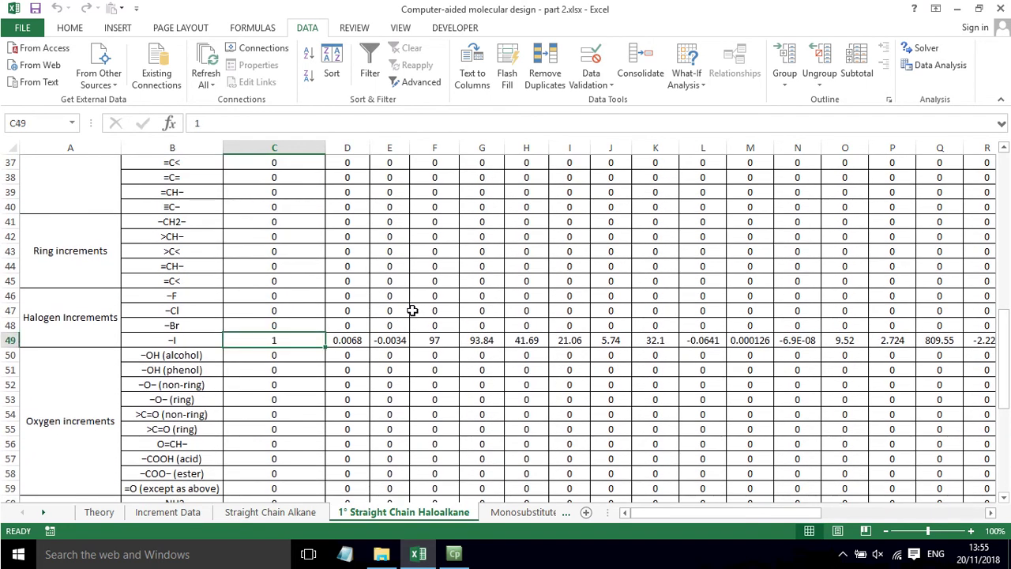
scroll(412, 310, "up", 10)
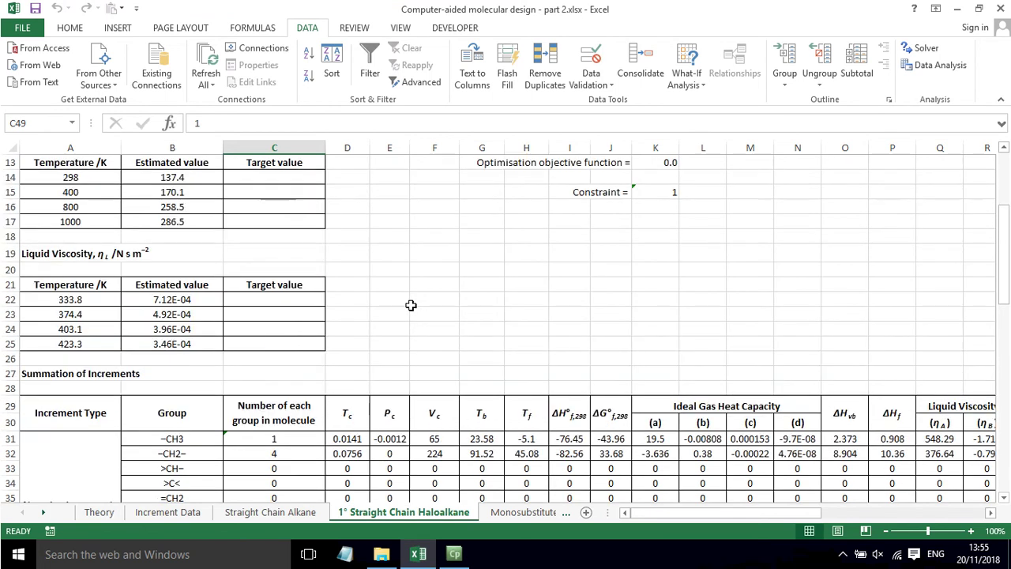
scroll(410, 303, "down", 2)
scroll(406, 297, "up", 4)
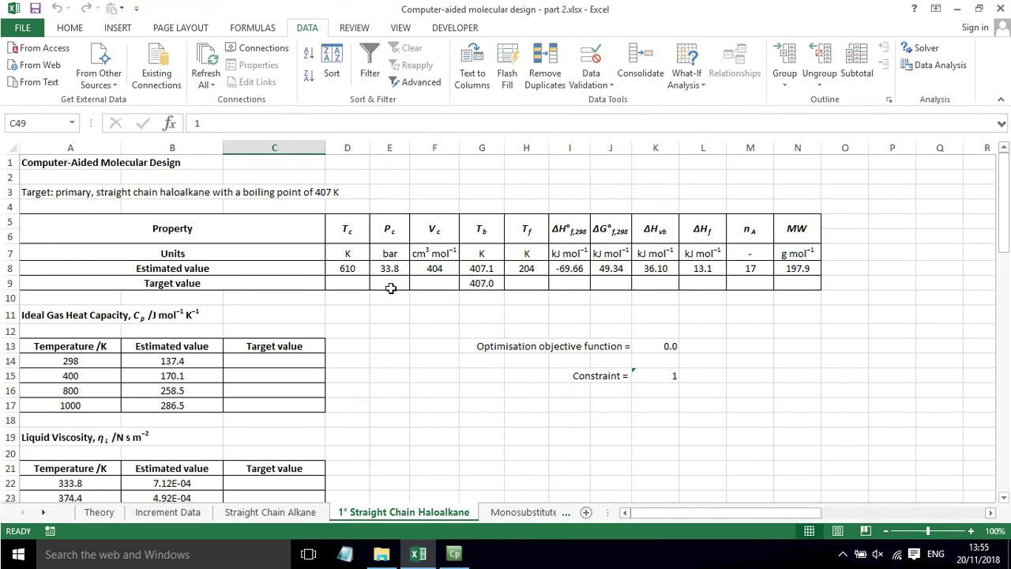
On the Monosubstituted Halobenzene sheet, inspect the ring counts C44, C45 and halogen counts C47–C49.
left_click(532, 508)
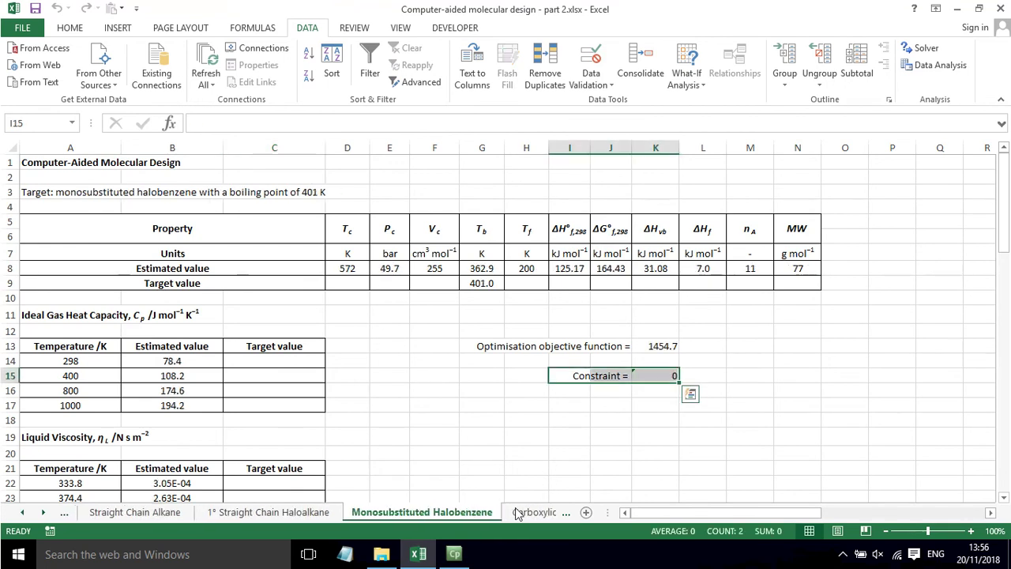
left_click(484, 376)
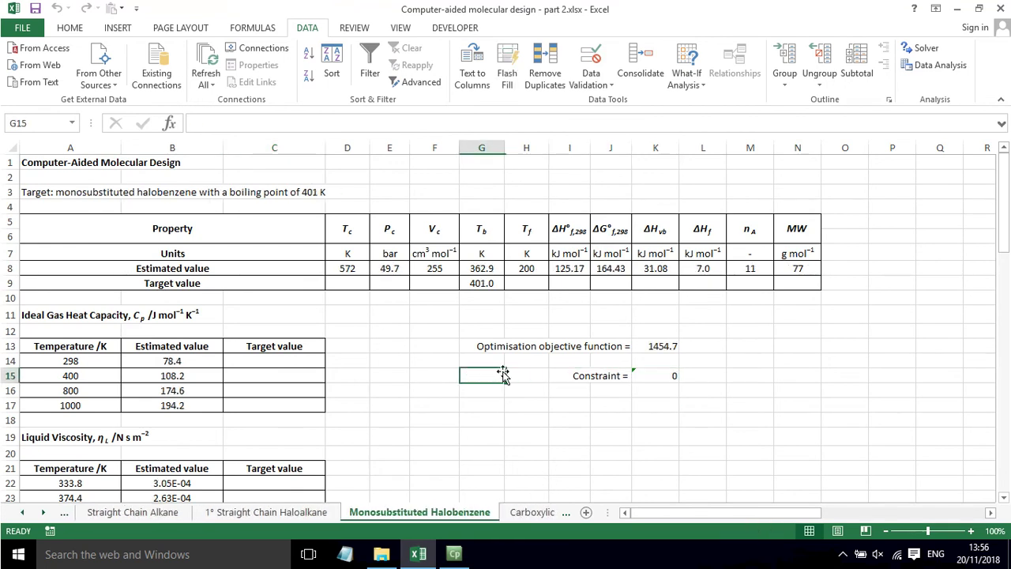
left_click(60, 176)
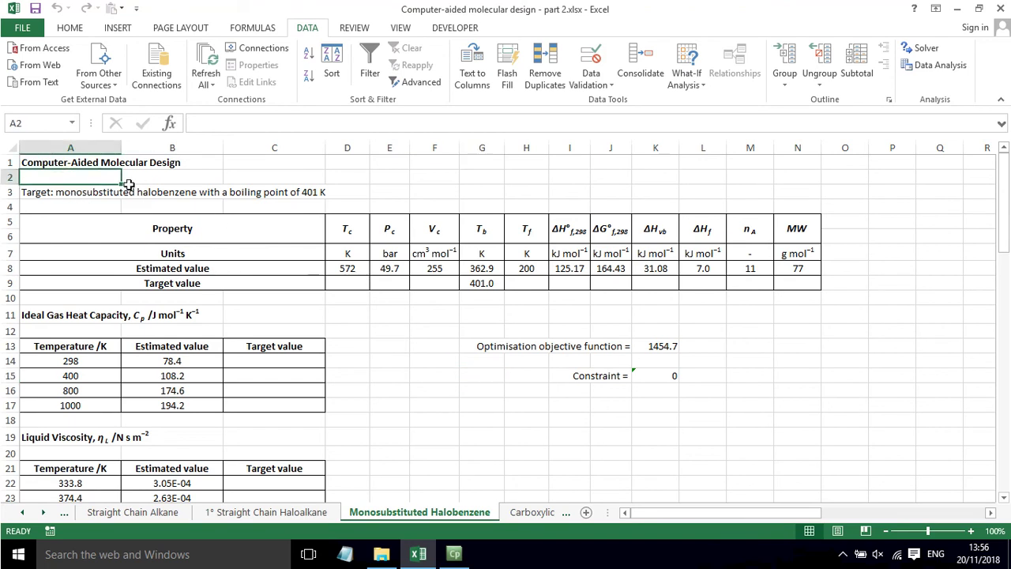
scroll(287, 205, "down", 9)
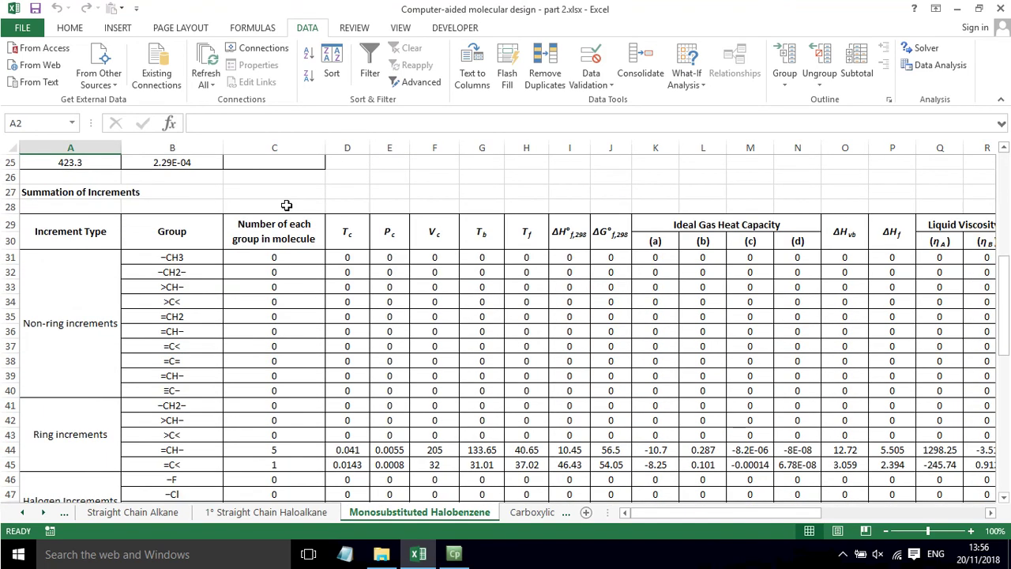
left_click(277, 406)
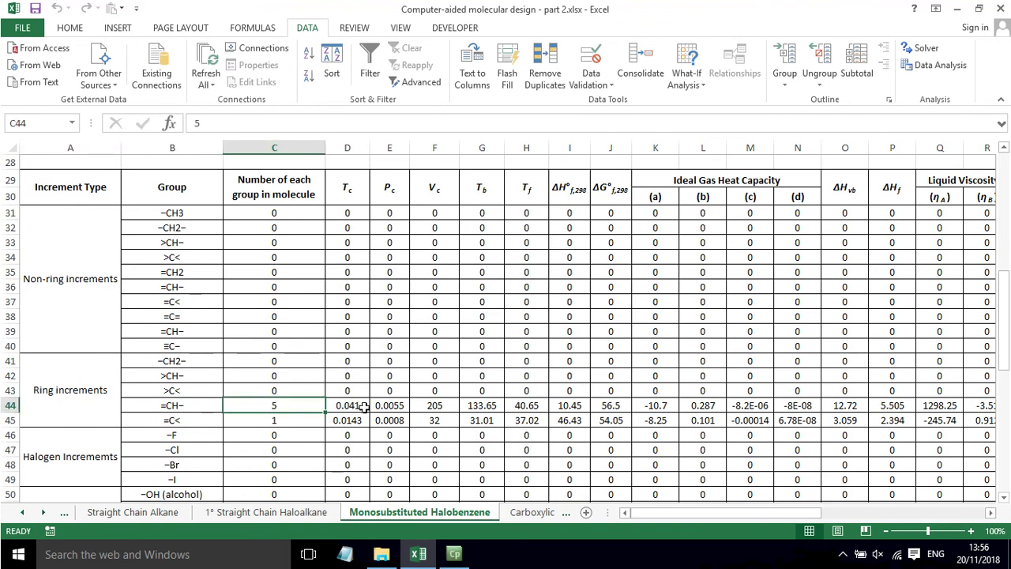
left_click(279, 419)
scroll(379, 391, "down", 3)
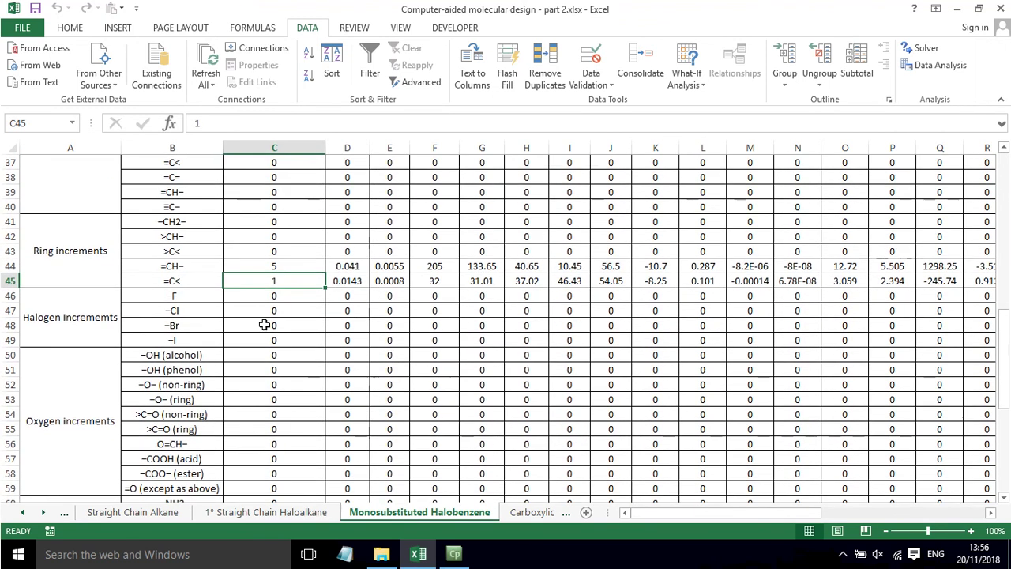
left_click_drag(267, 299, 265, 344)
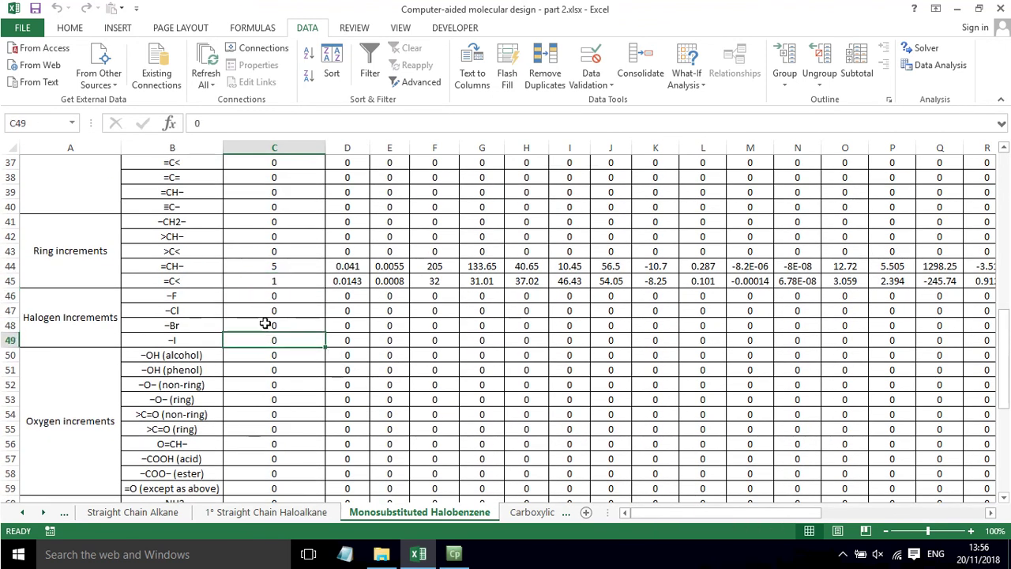
left_click(263, 315)
left_click(264, 340)
scroll(269, 340, "up", 12)
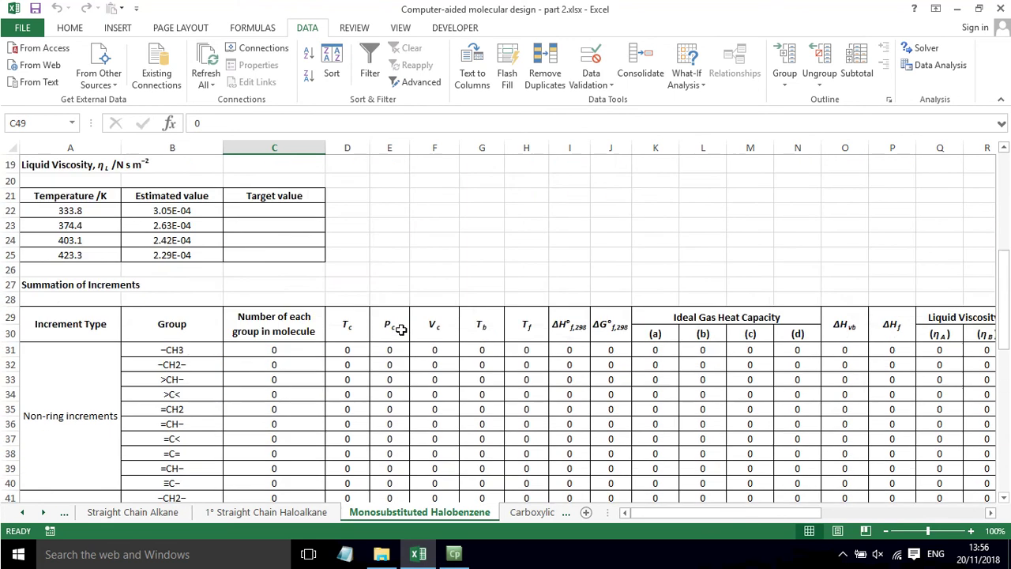
Solve toward the 401 K target and keep the chlorobenzene solution, with one –Cl in C47.
left_click(82, 205)
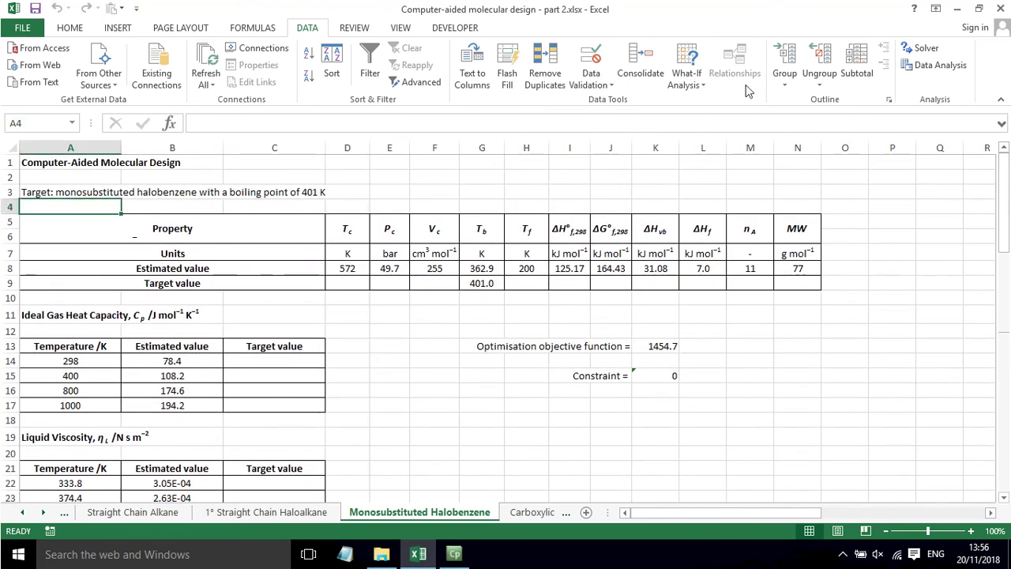
left_click(921, 49)
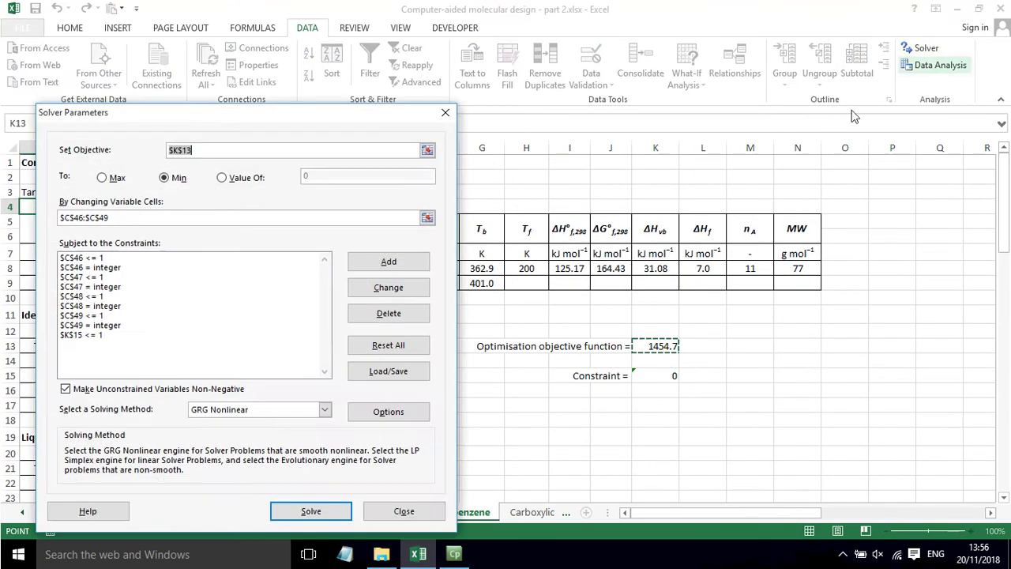
left_click(302, 511)
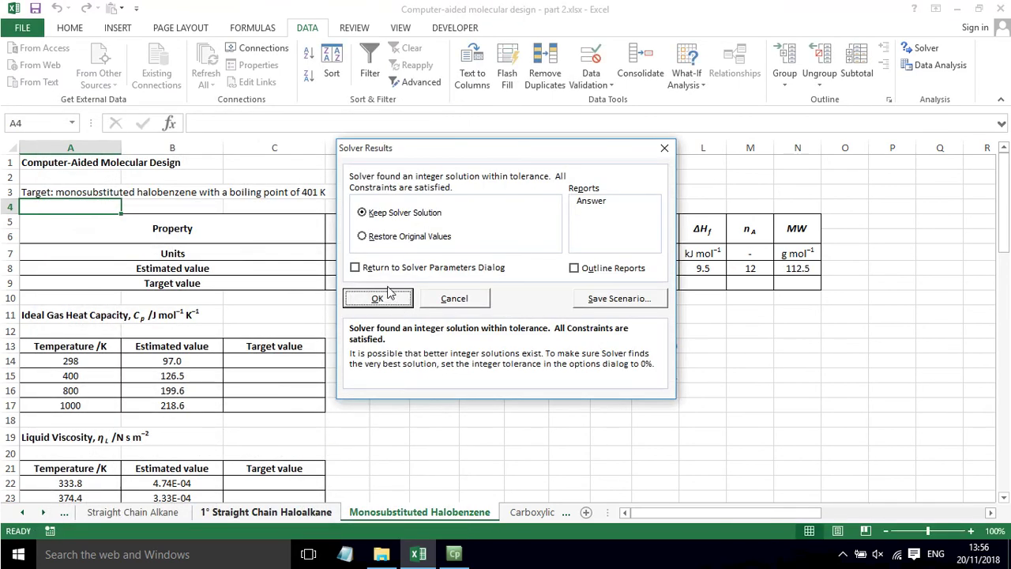
left_click(377, 298)
scroll(384, 300, "down", 9)
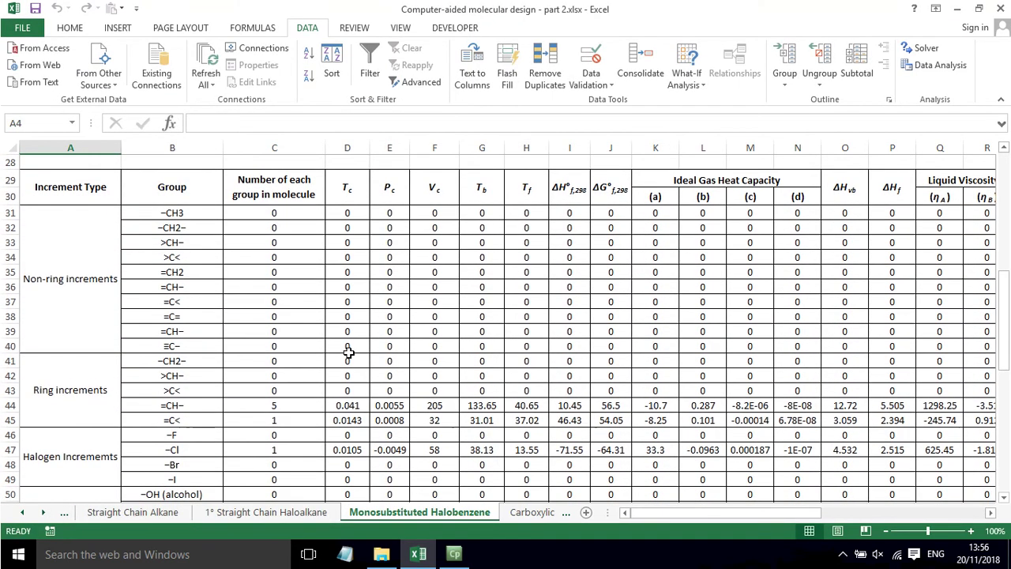
left_click(267, 449)
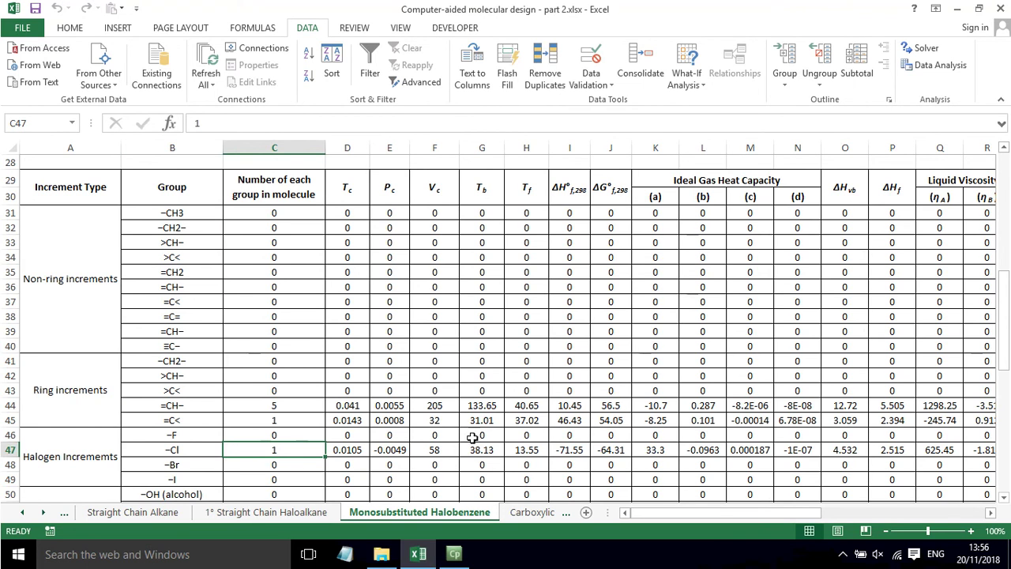
scroll(471, 437, "up", 9)
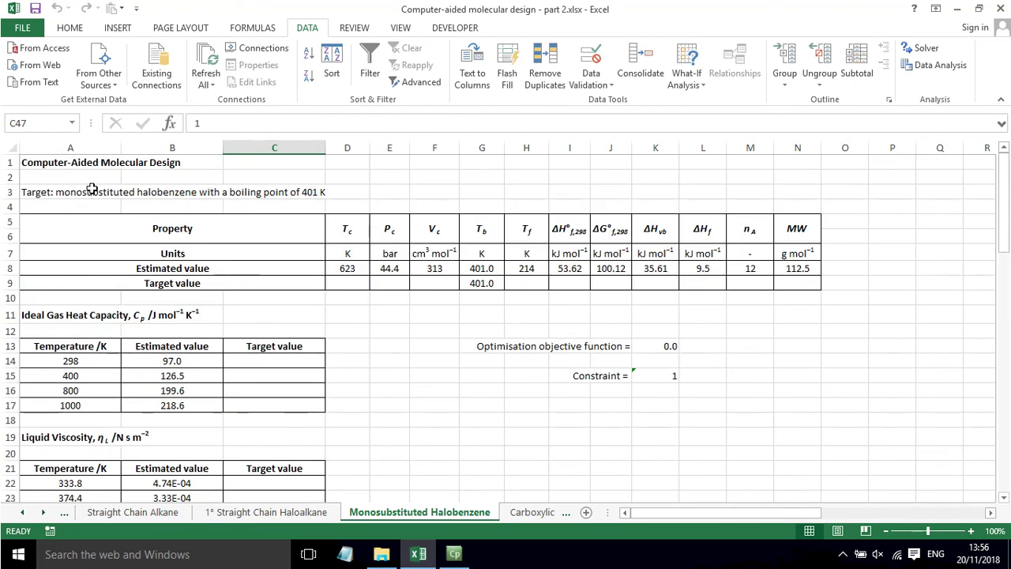
left_click(86, 190)
left_click(86, 177)
On the Carboxylic Acid sheet, inspect the –COOH count in C57 and the –CH3 count in C31.
left_click(531, 512)
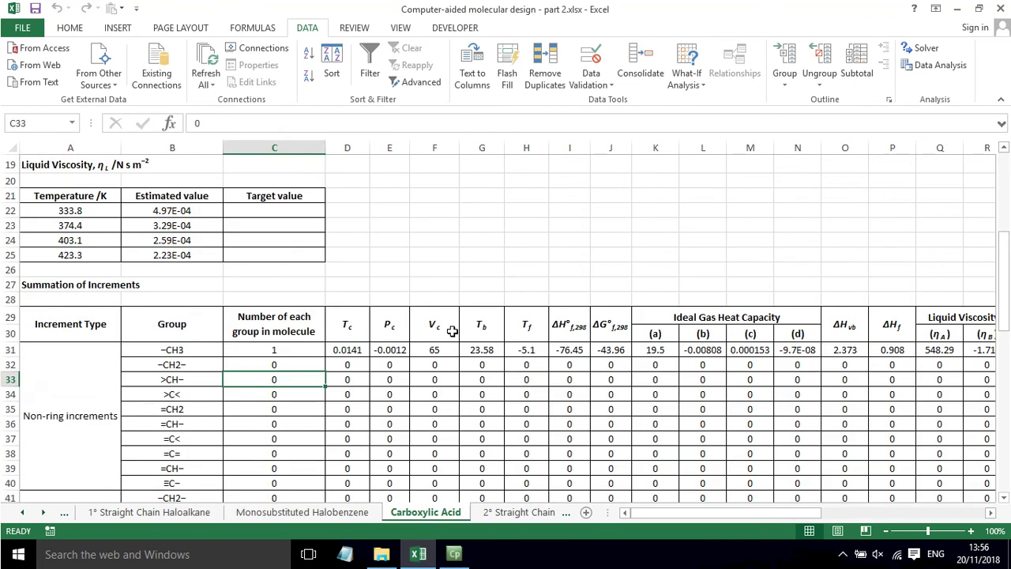
scroll(398, 279, "up", 6)
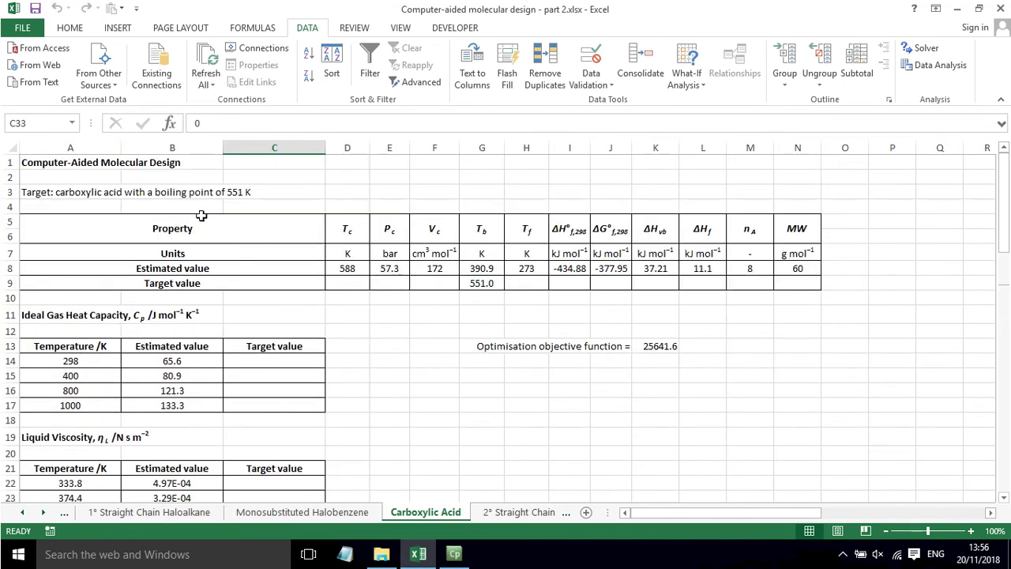
left_click(70, 178)
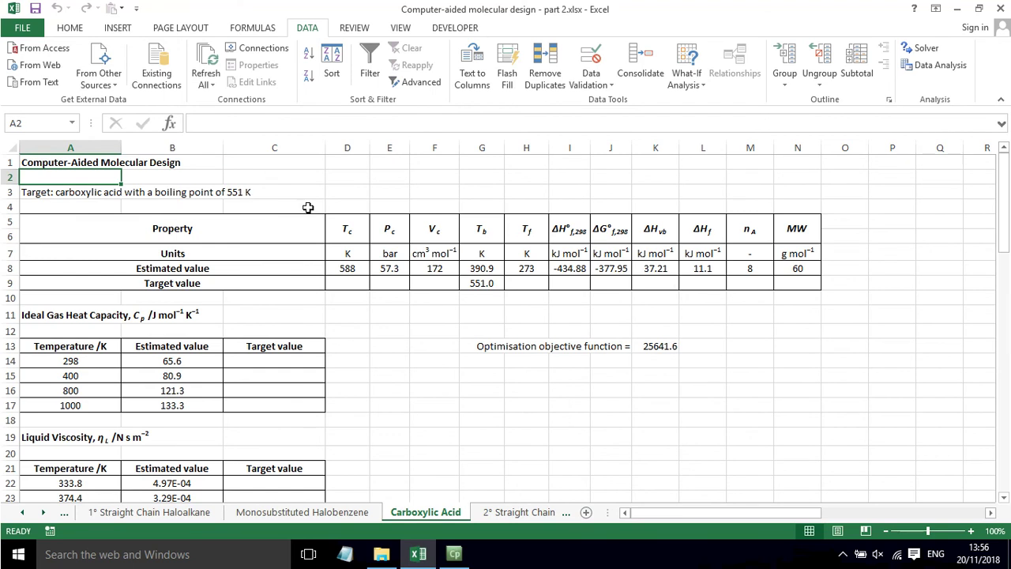
scroll(659, 349, "down", 9)
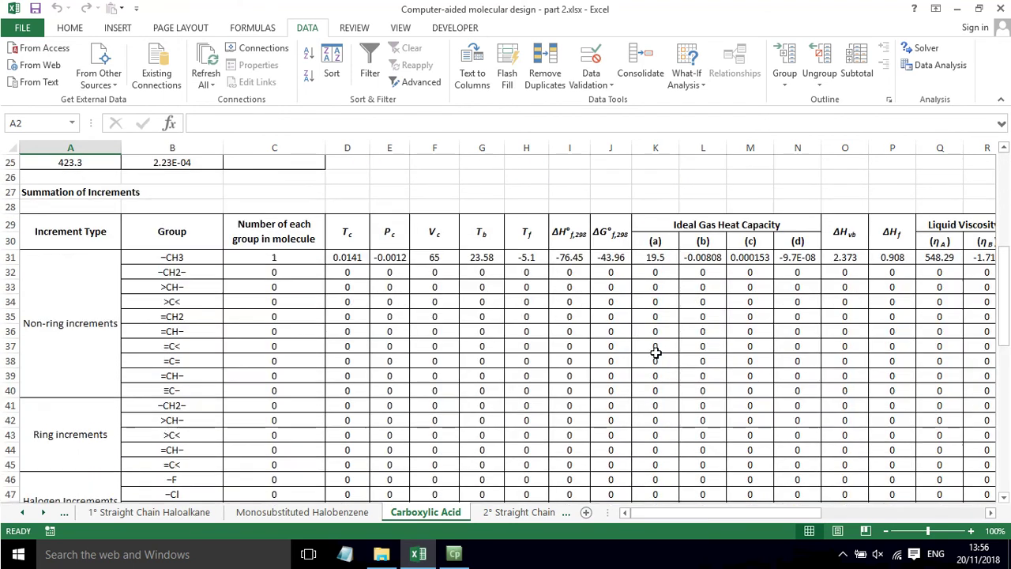
scroll(648, 352, "down", 2)
scroll(315, 390, "down", 1)
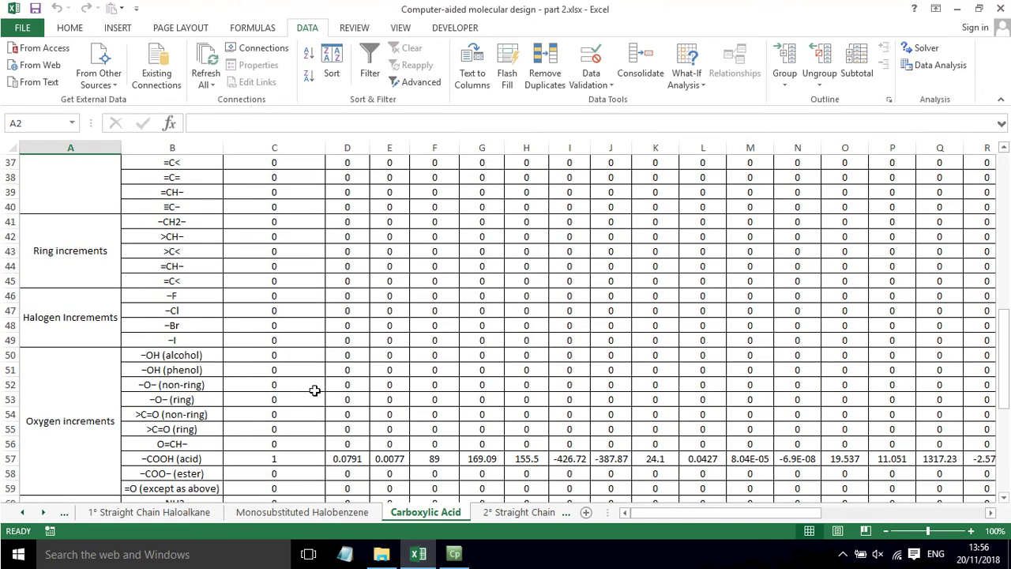
scroll(282, 353, "down", 1)
left_click(299, 415)
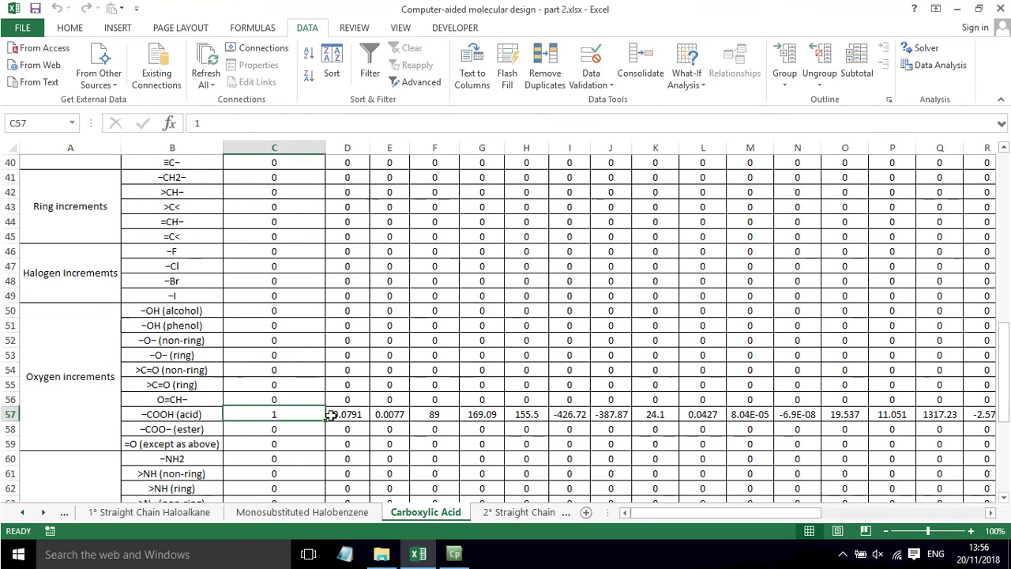
scroll(328, 395, "up", 7)
left_click(324, 350)
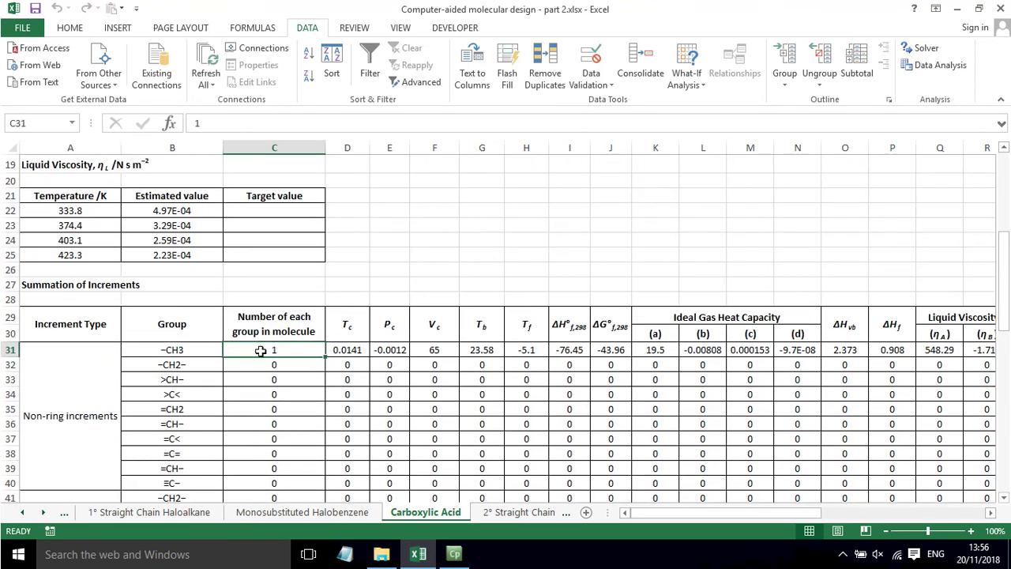
Solve toward 551 K, keep seven –CH2– groups, then go to the 2° Straight Chain Haloalkane sheet.
left_click(922, 48)
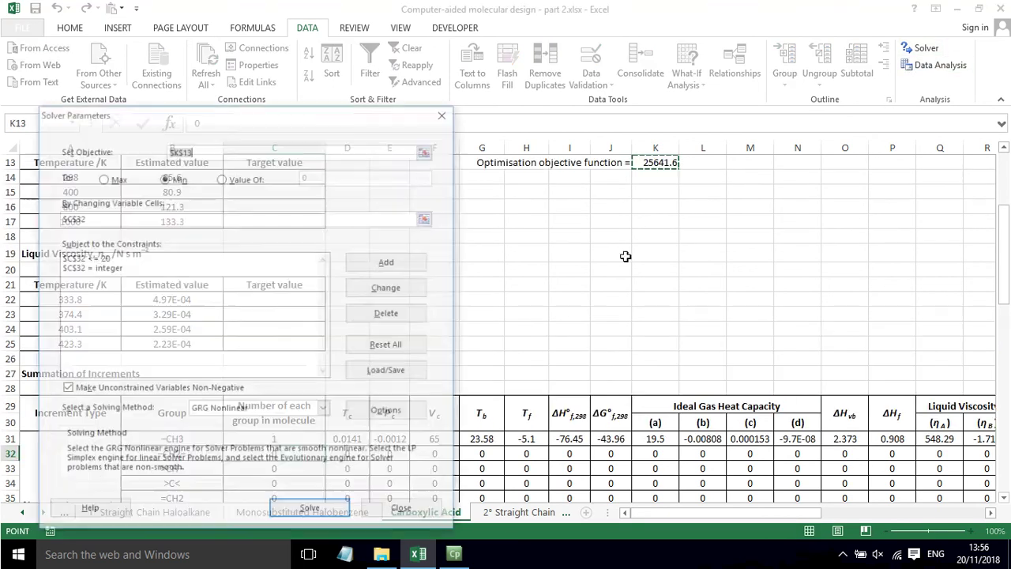
left_click(310, 508)
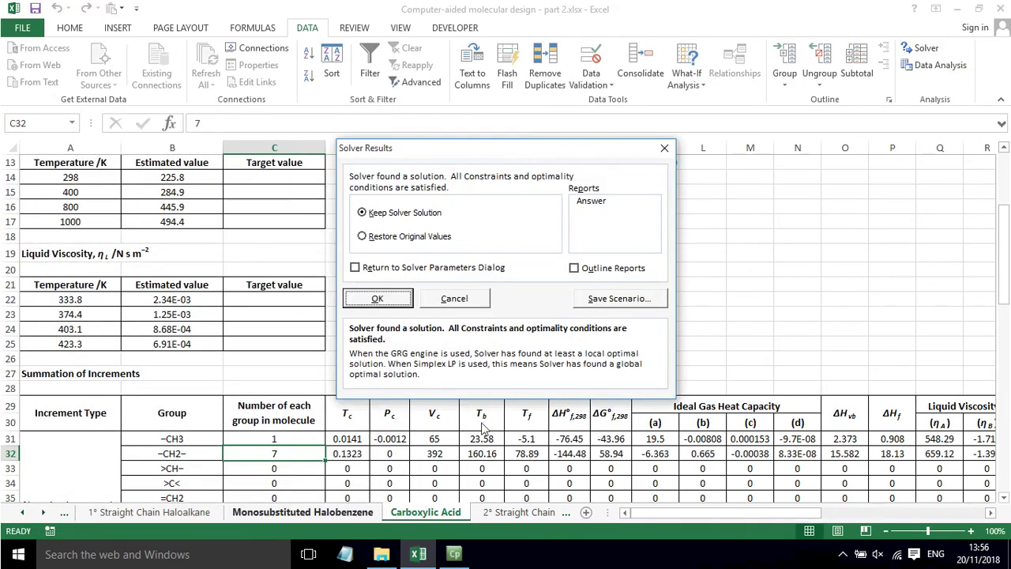
left_click(371, 300)
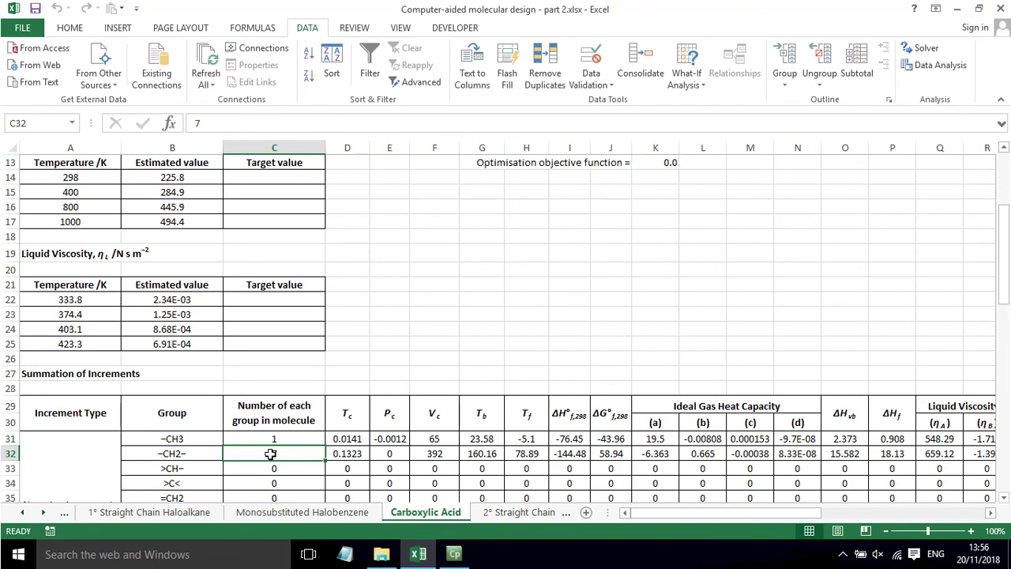
scroll(494, 304, "up", 4)
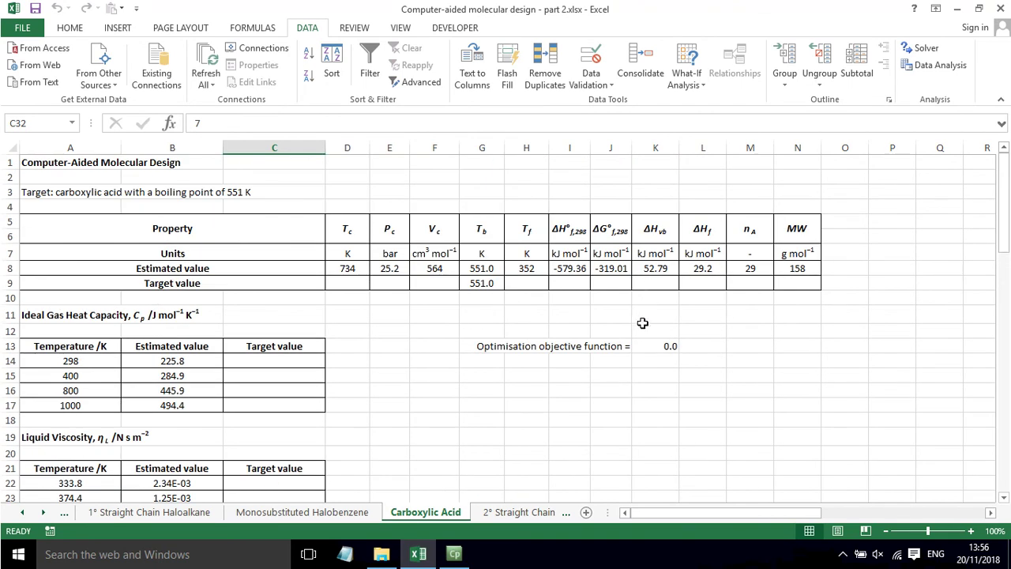
left_click(505, 519)
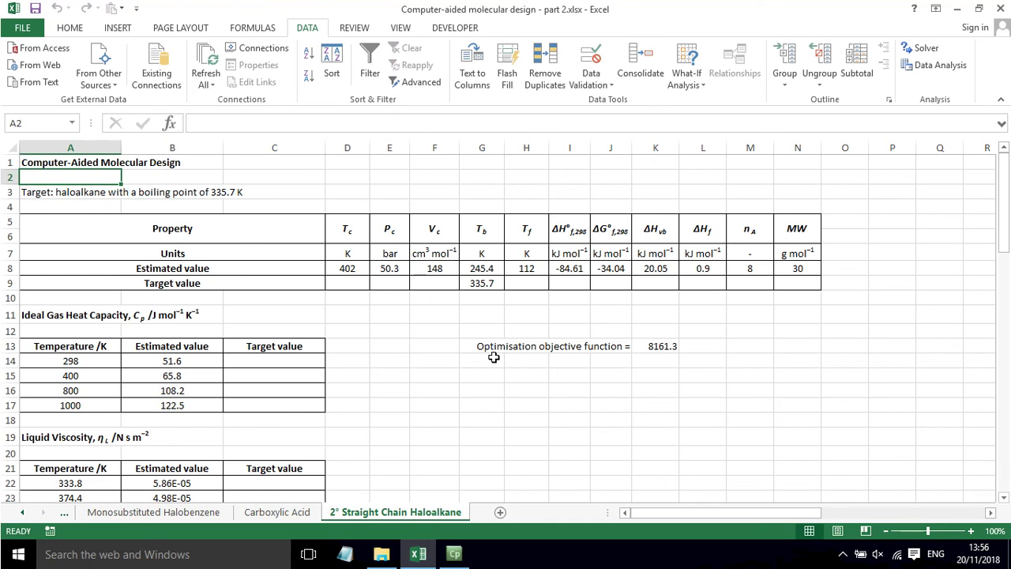
Solve toward the 335.7 K target, keeping 2 –CH3, 3 –CH2– and 1 >CH– groups.
scroll(492, 359, "down", 1)
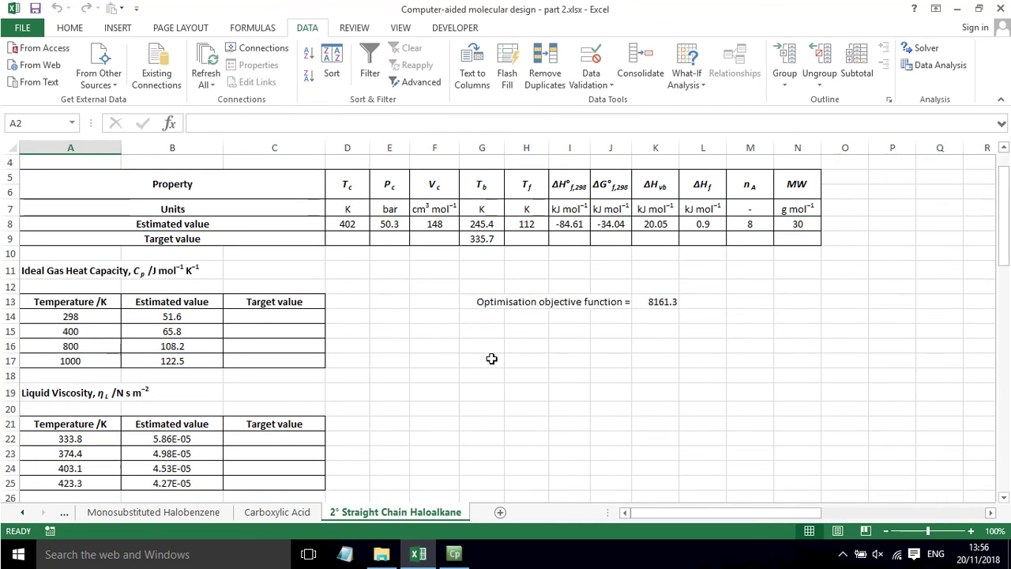
scroll(491, 372, "up", 1)
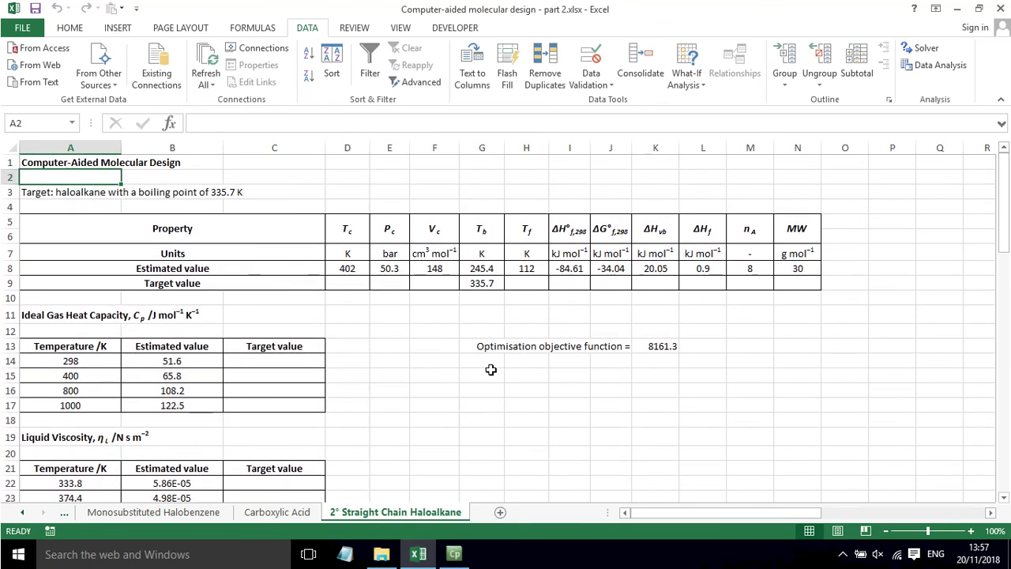
scroll(467, 404, "down", 8)
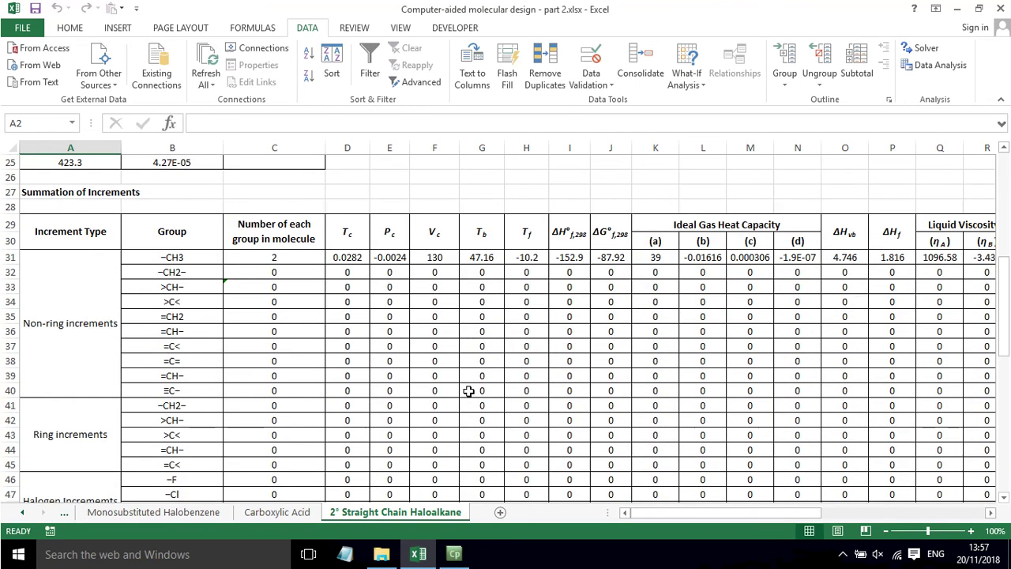
scroll(368, 346, "down", 2)
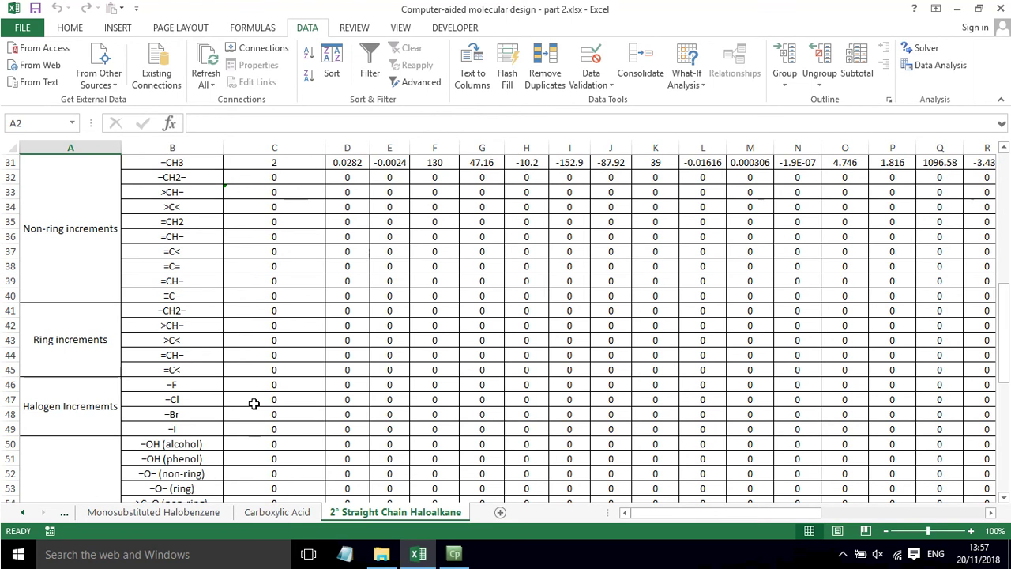
left_click(915, 49)
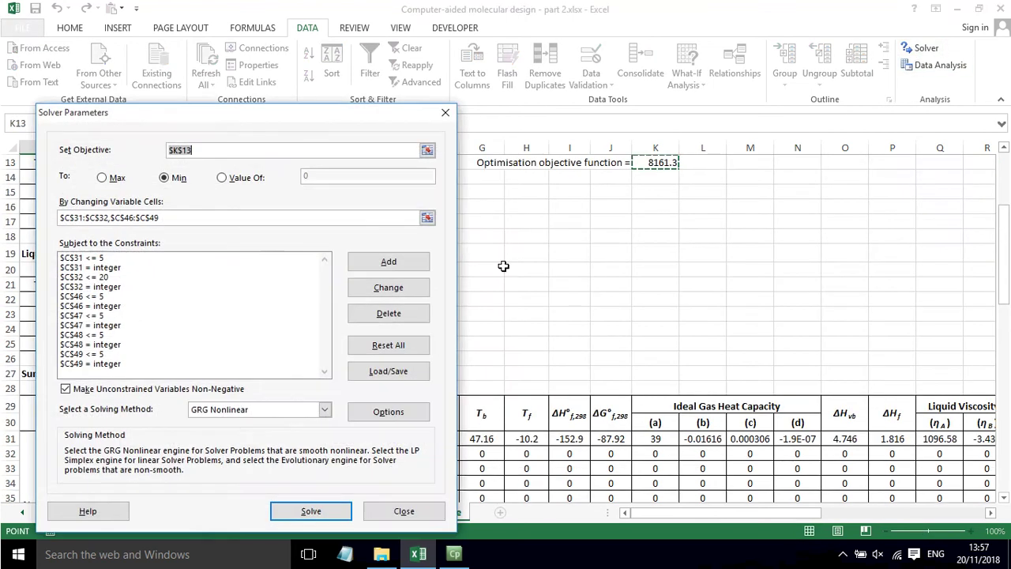
left_click(281, 507)
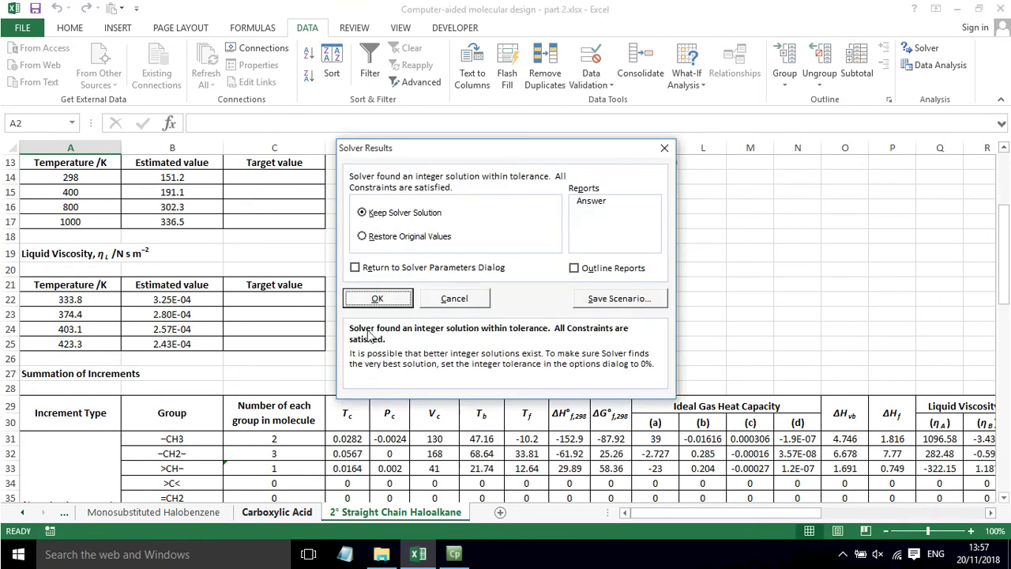
left_click(377, 299)
scroll(368, 314, "down", 2)
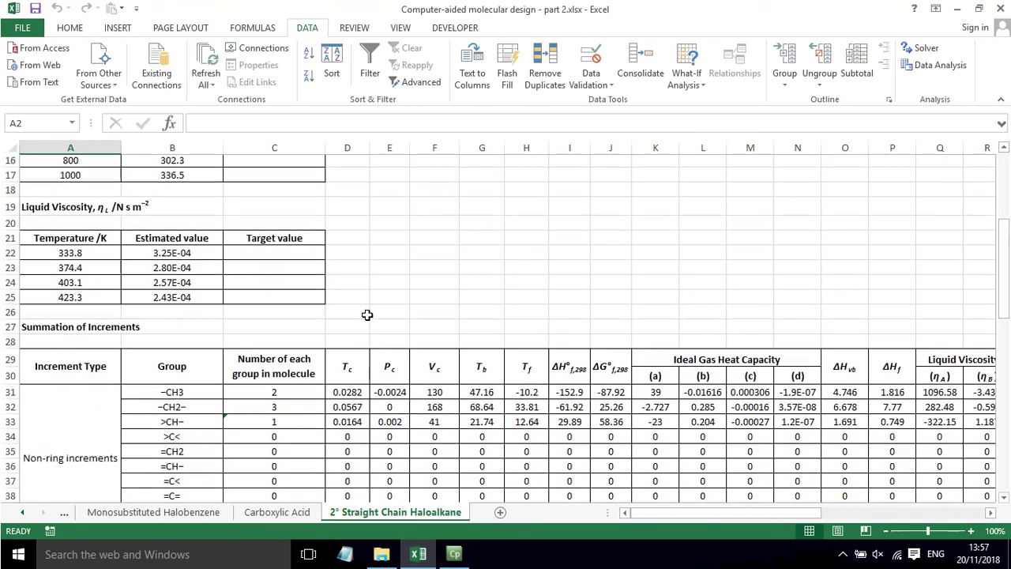
left_click_drag(287, 354, 282, 377)
left_click(286, 351)
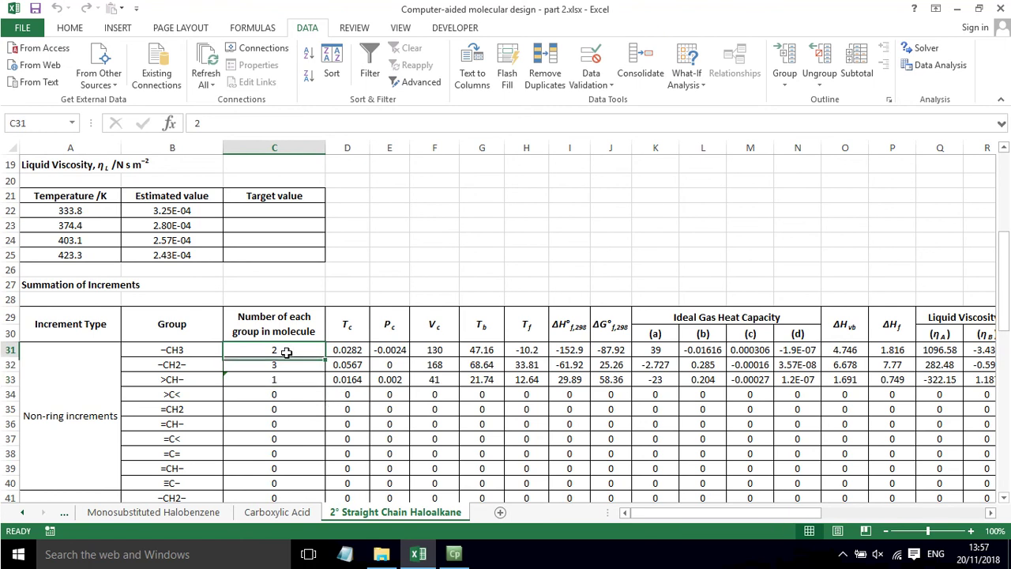
left_click_drag(286, 350, 273, 399)
left_click(291, 381)
scroll(288, 375, "down", 4)
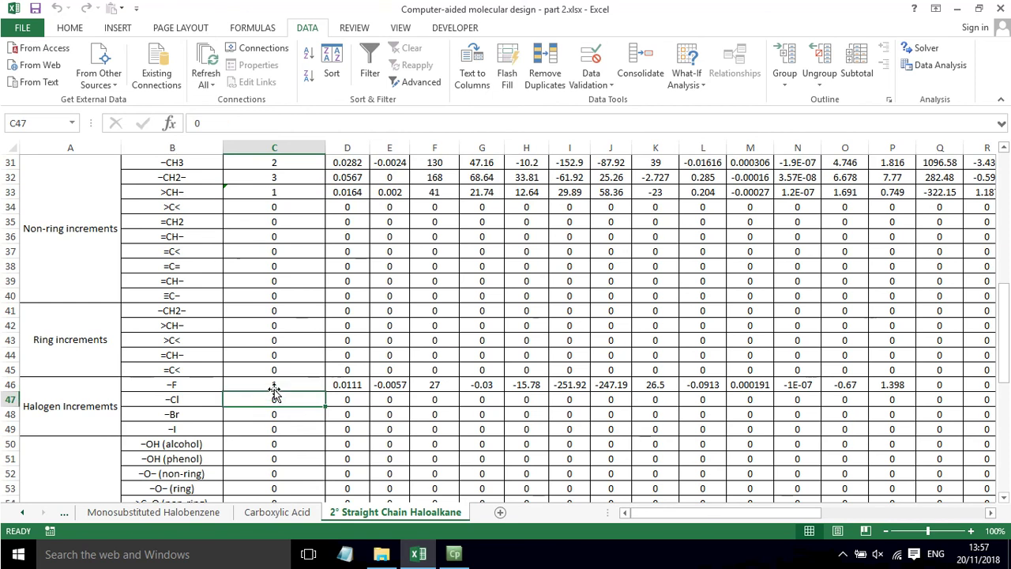
left_click(275, 384)
scroll(316, 378, "up", 10)
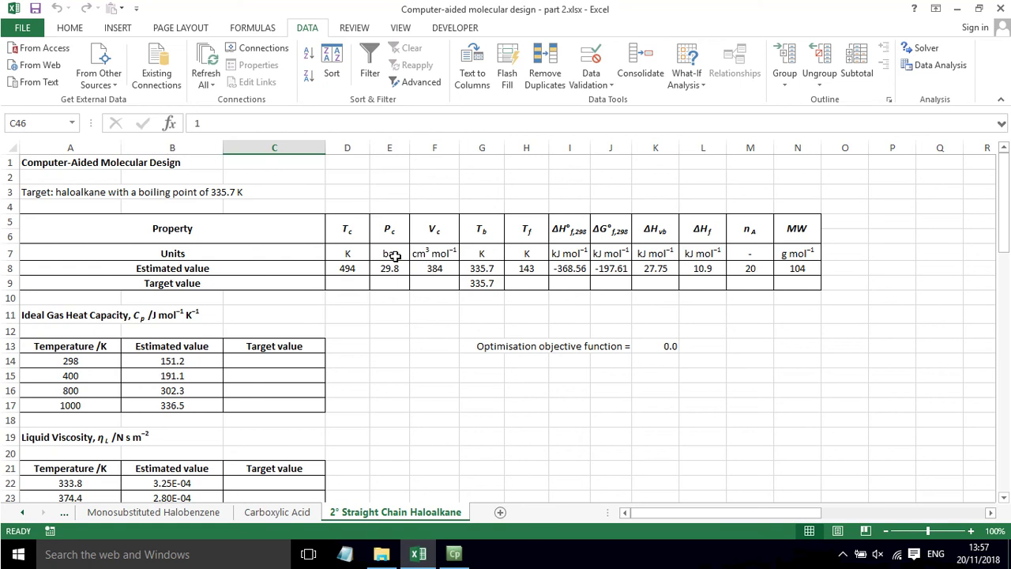
scroll(394, 256, "down", 7)
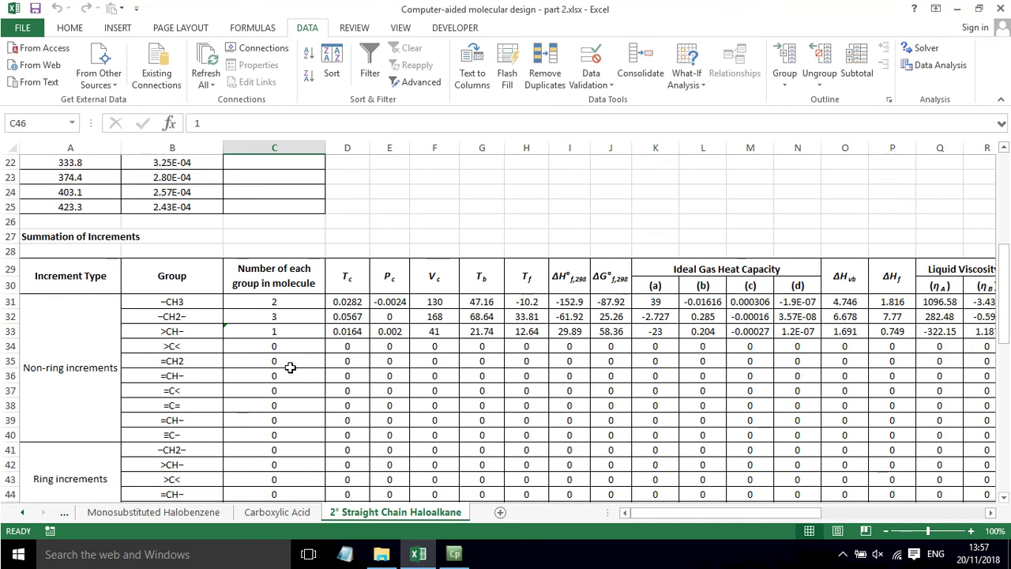
scroll(290, 368, "down", 2)
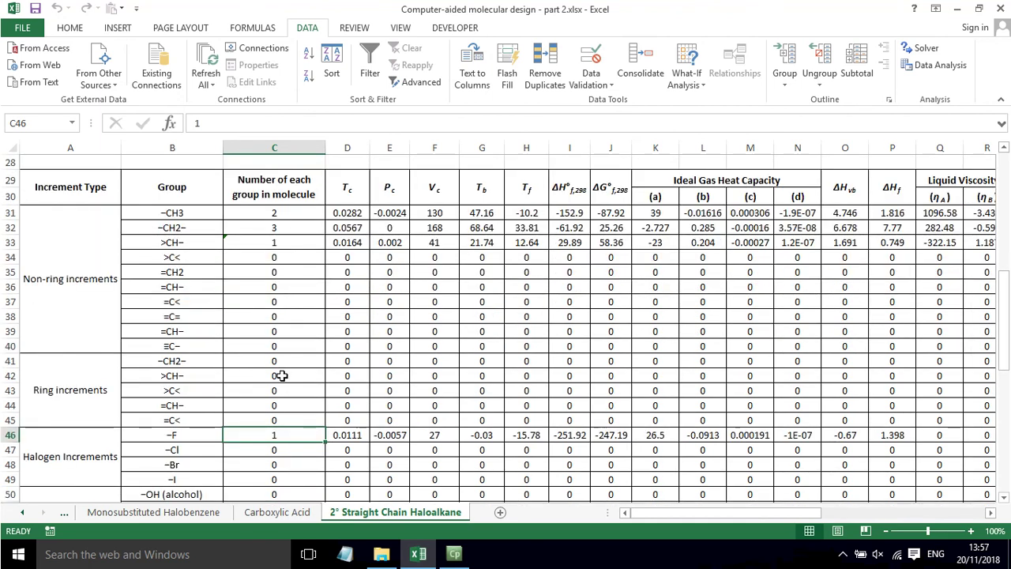
left_click(286, 208)
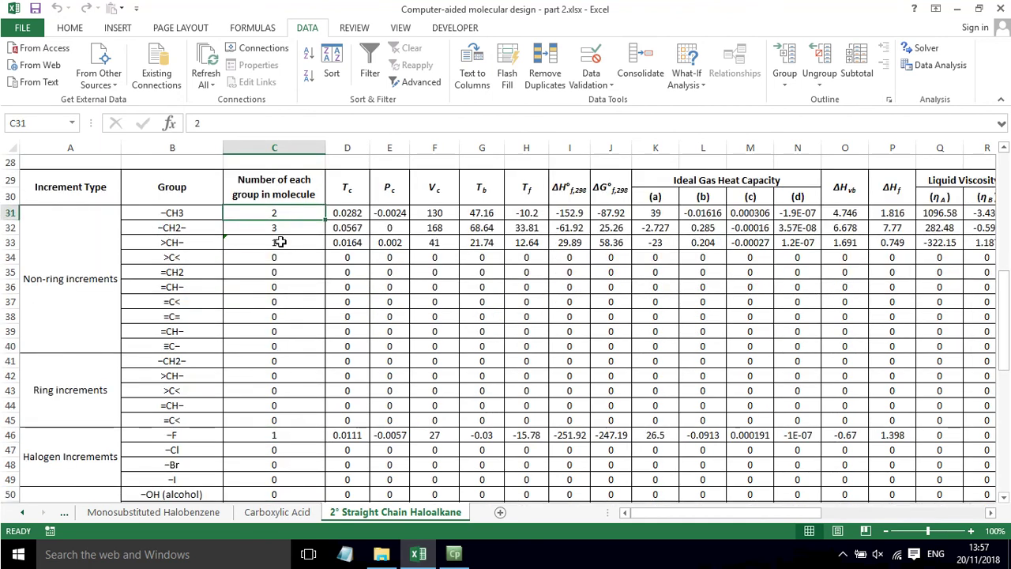
left_click(281, 242)
left_click(285, 224)
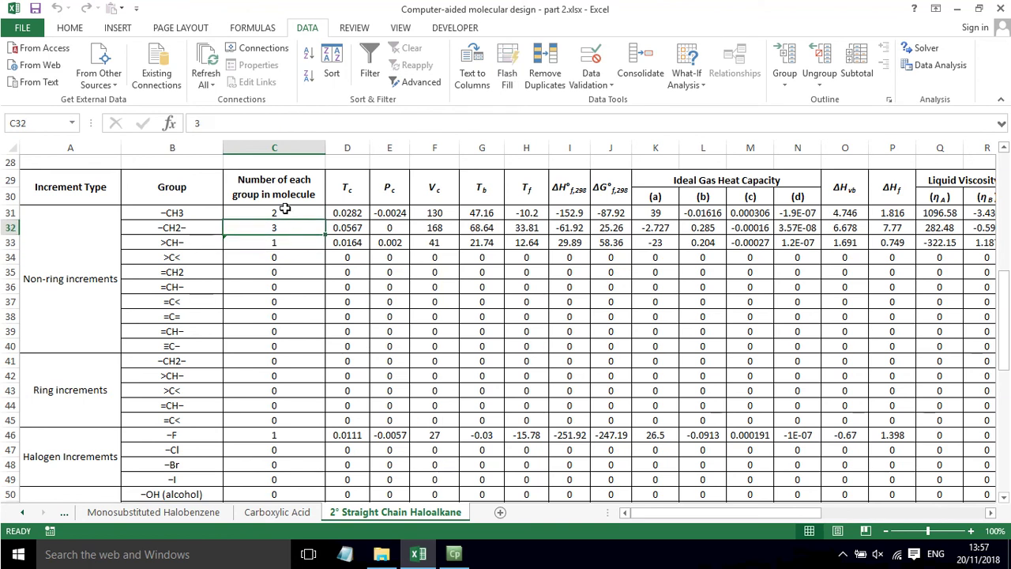
left_click(289, 240)
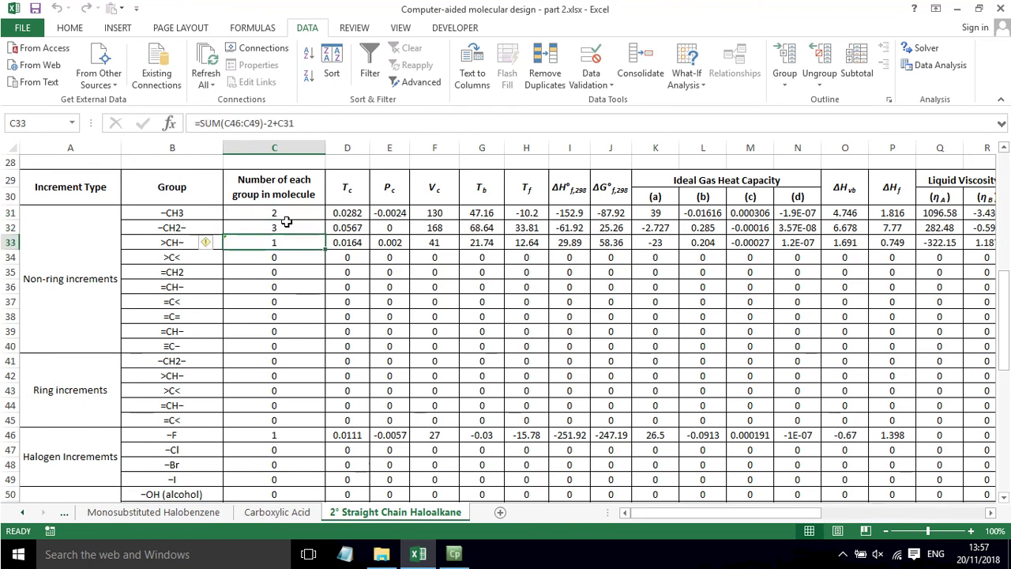